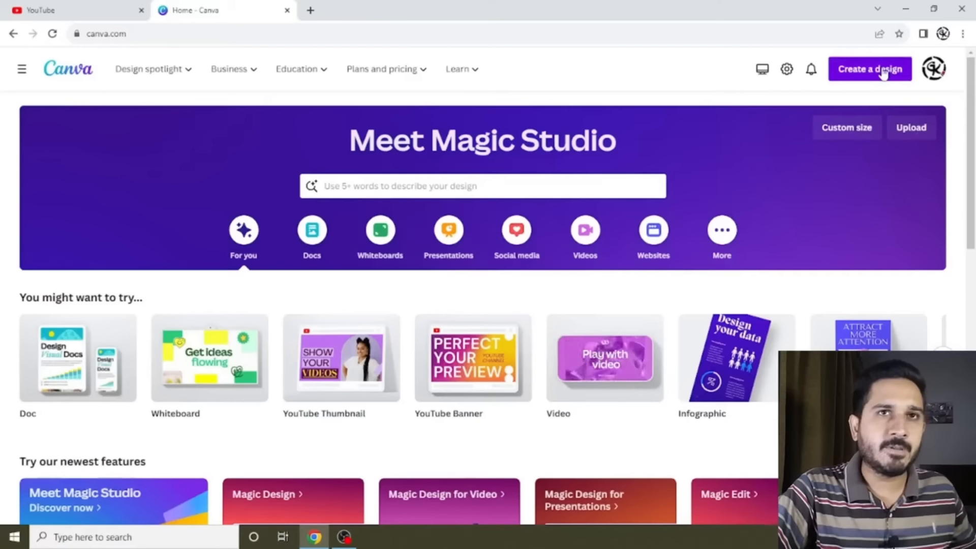
- Create a blank YouTube Thumbnail design and browse its suggested templates
click(883, 74)
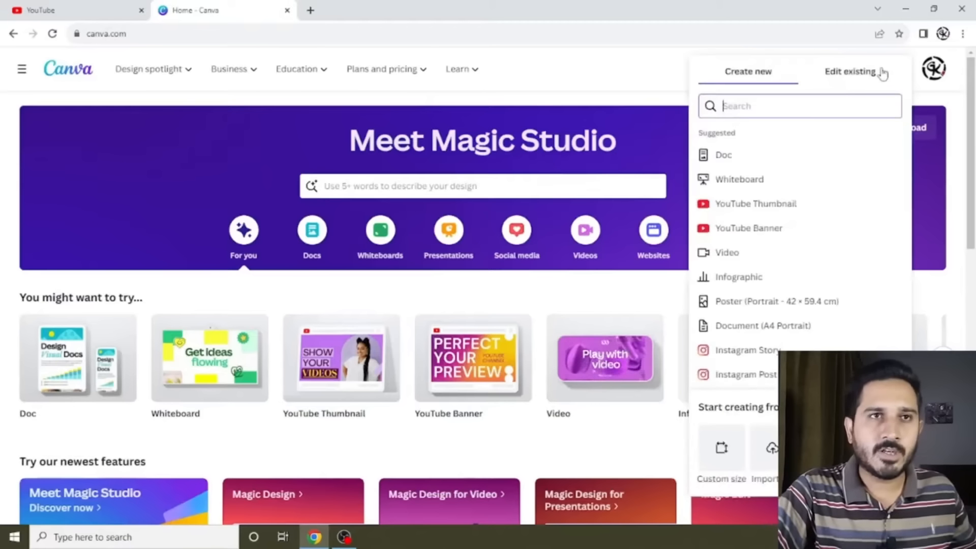
click(753, 205)
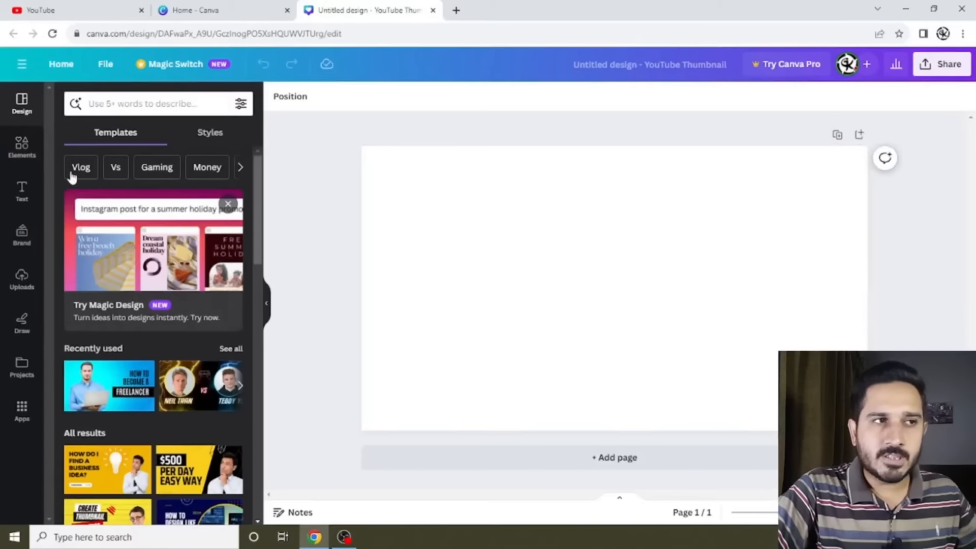
scroll(147, 316, down, 1)
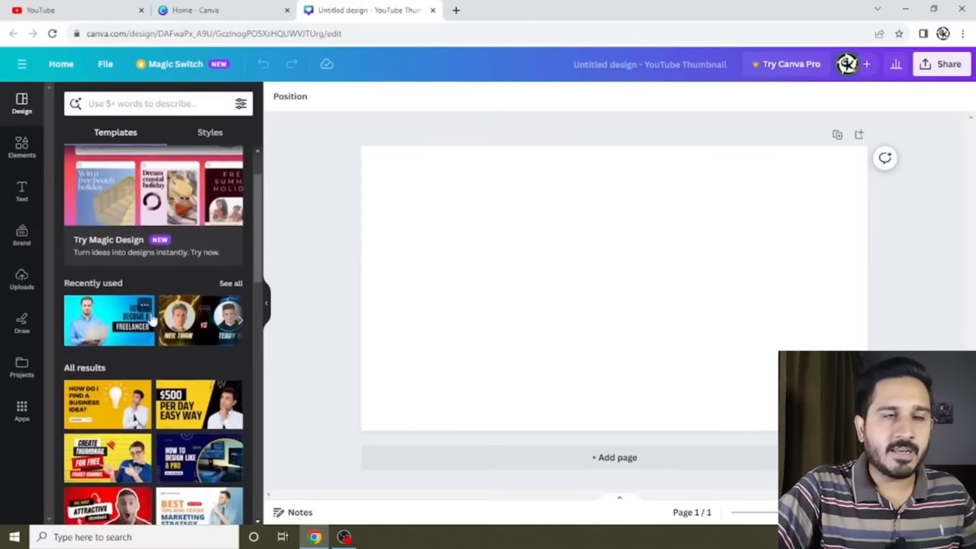
scroll(147, 316, down, 5)
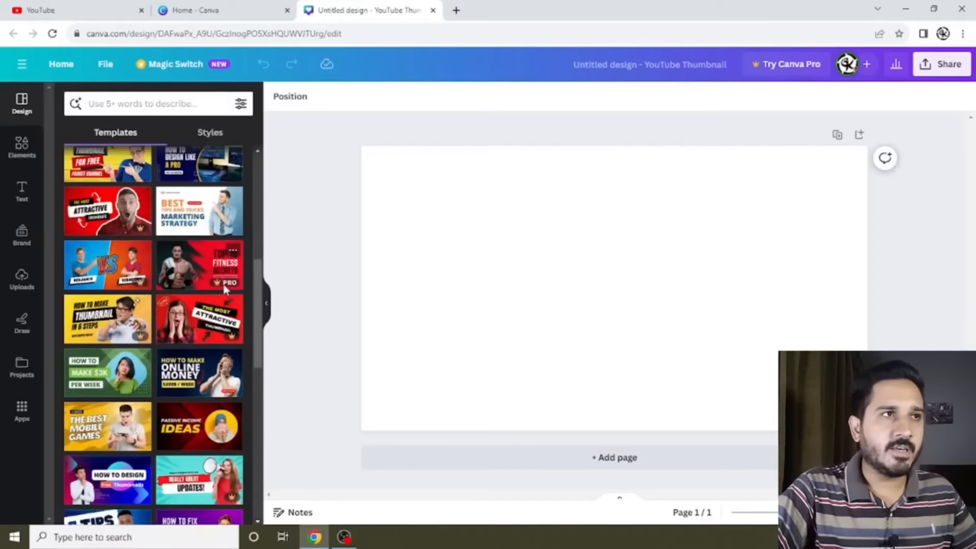
scroll(225, 289, up, 6)
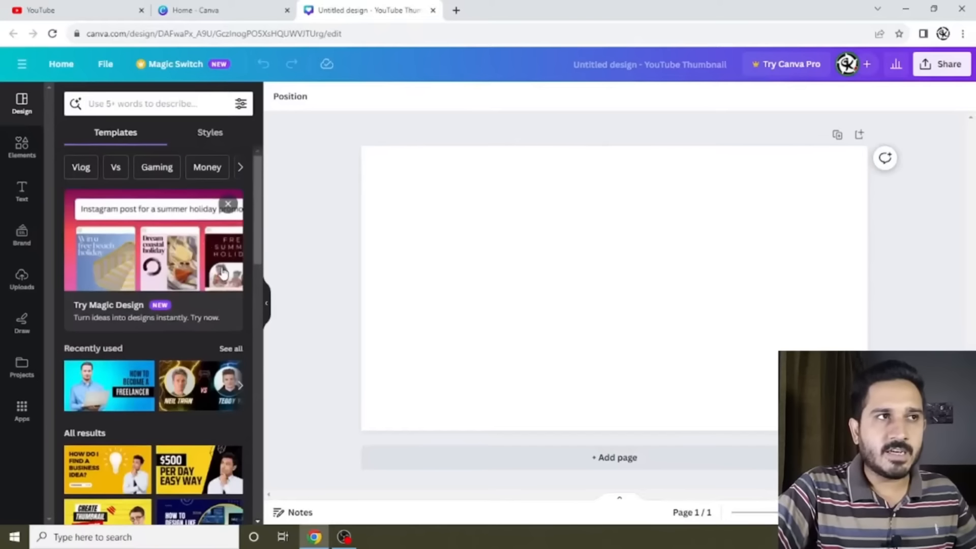
- Search the templates for "heath and wellness" and look through the matching designs
click(146, 101)
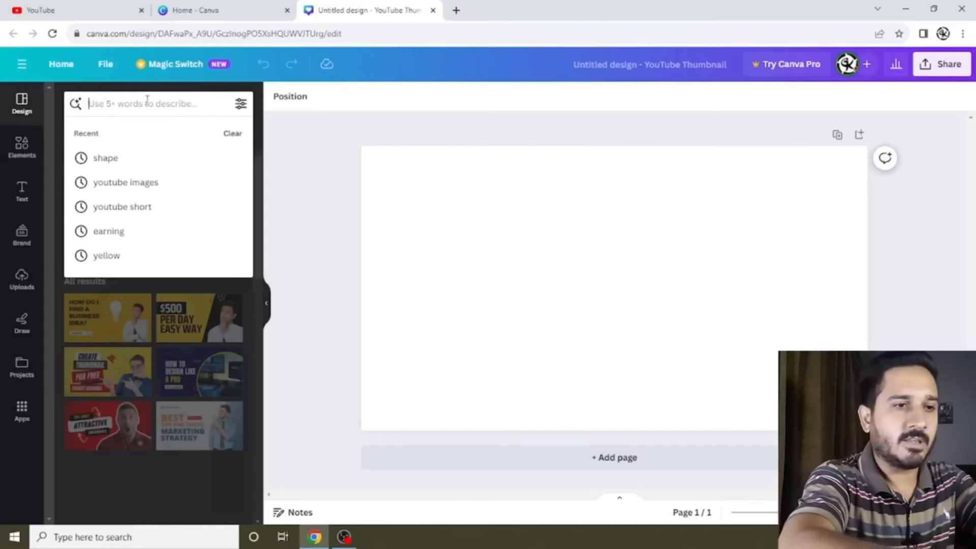
text(heath and wellness)
key(Return)
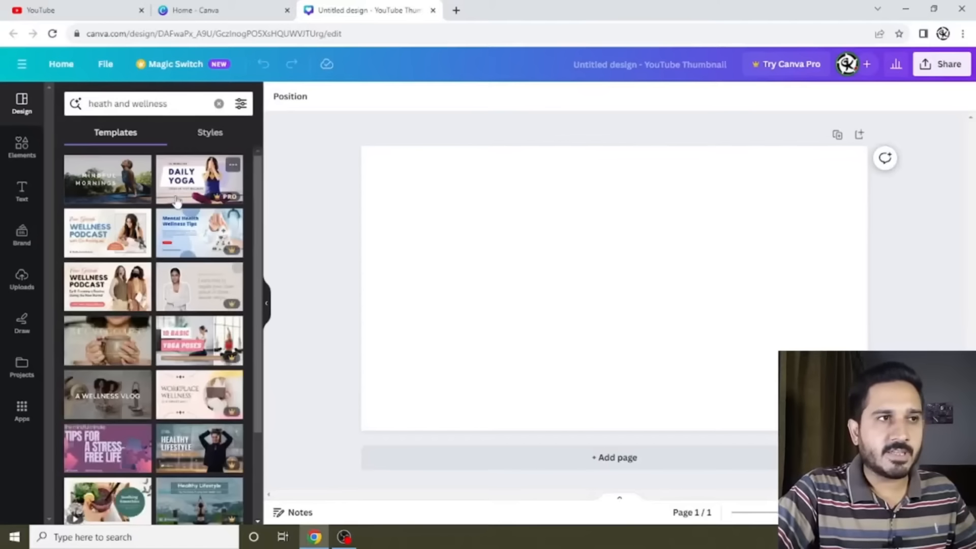
scroll(205, 394, down, 3)
scroll(205, 394, down, 4)
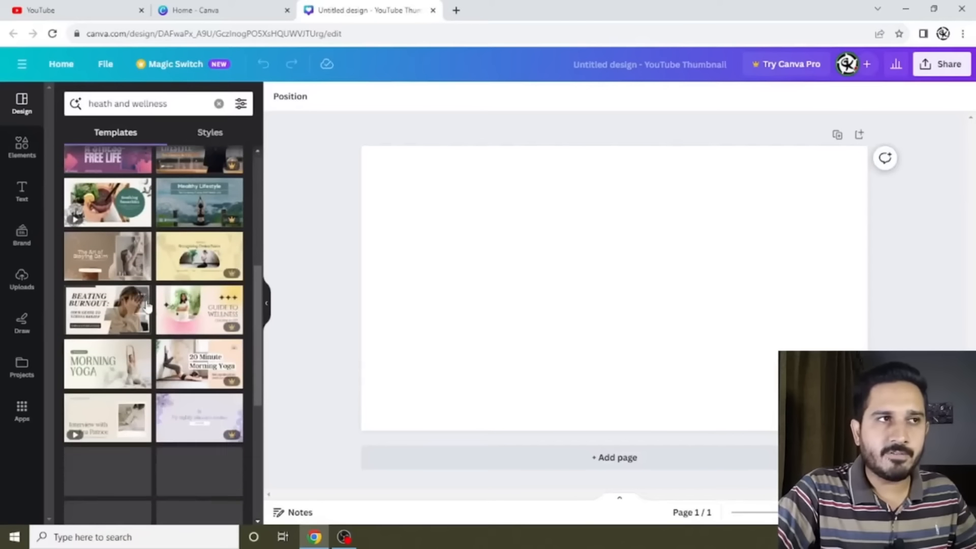
scroll(230, 268, up, 6)
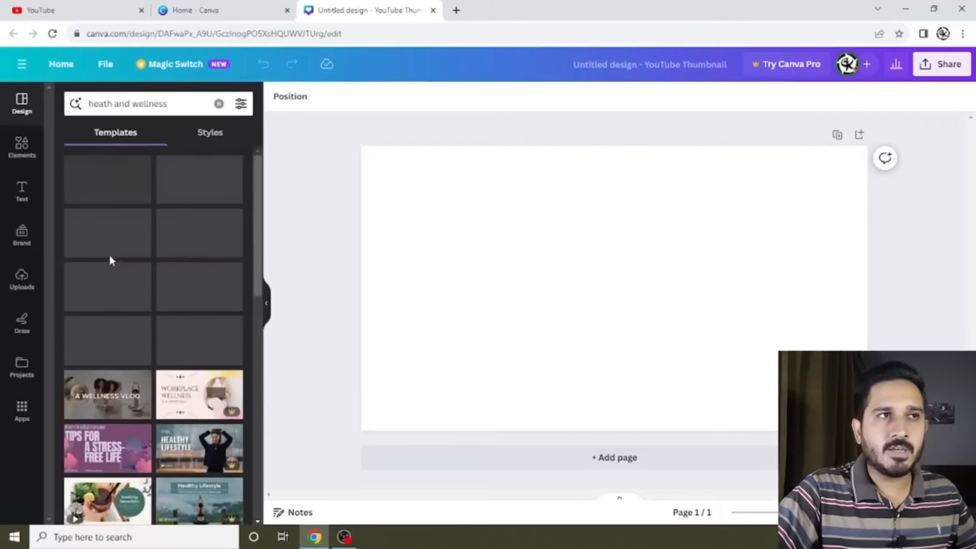
- Filter the template results by green and apply the Intermediate Pilates Routine template to the page
click(241, 106)
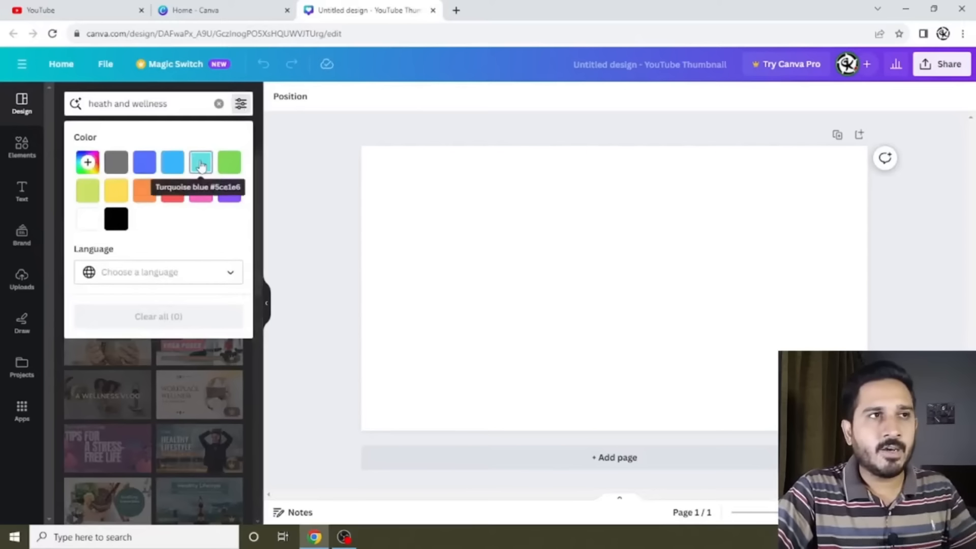
click(229, 163)
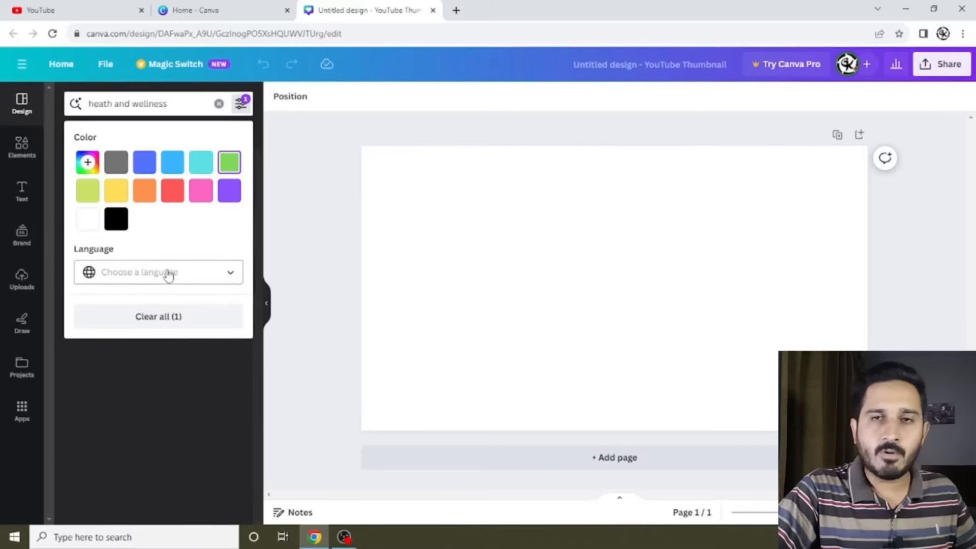
click(353, 345)
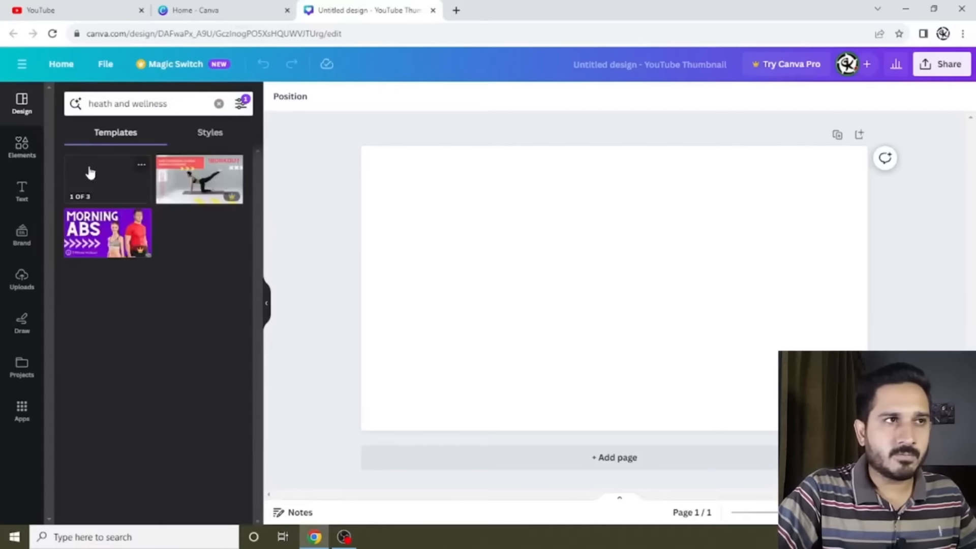
click(114, 188)
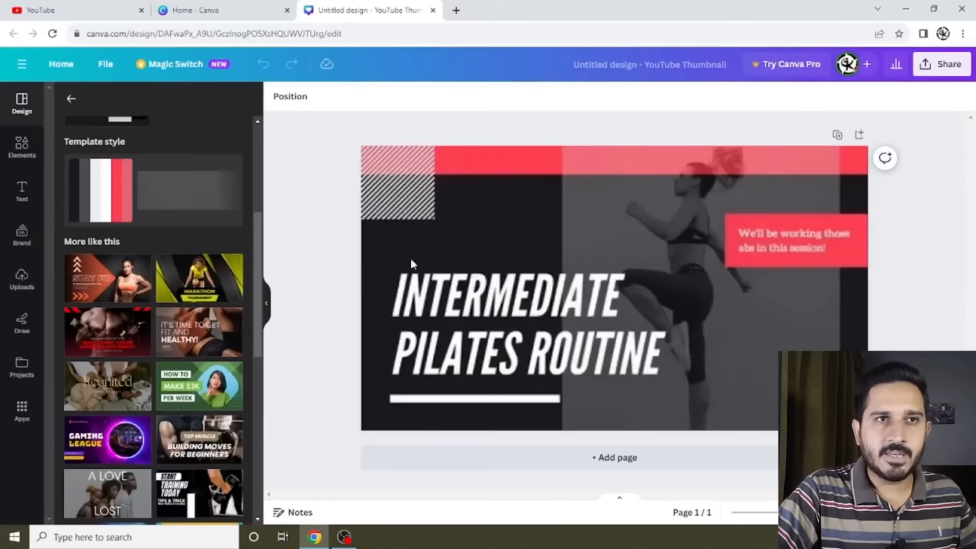
- Move the title with its underline slightly up and the red "We'll be working those abs in this session!" callout slightly down
click(533, 217)
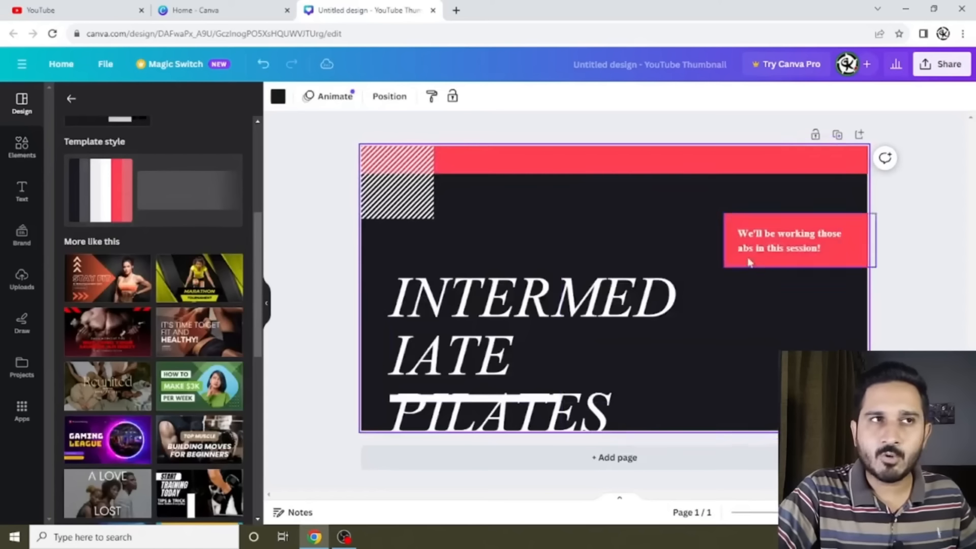
click(409, 189)
click(477, 288)
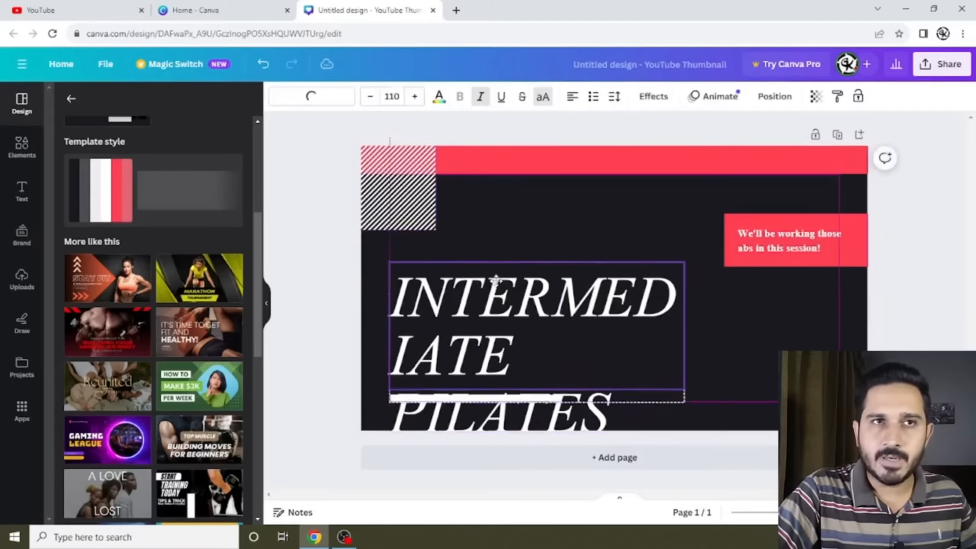
click(796, 255)
drag(796, 256, 797, 283)
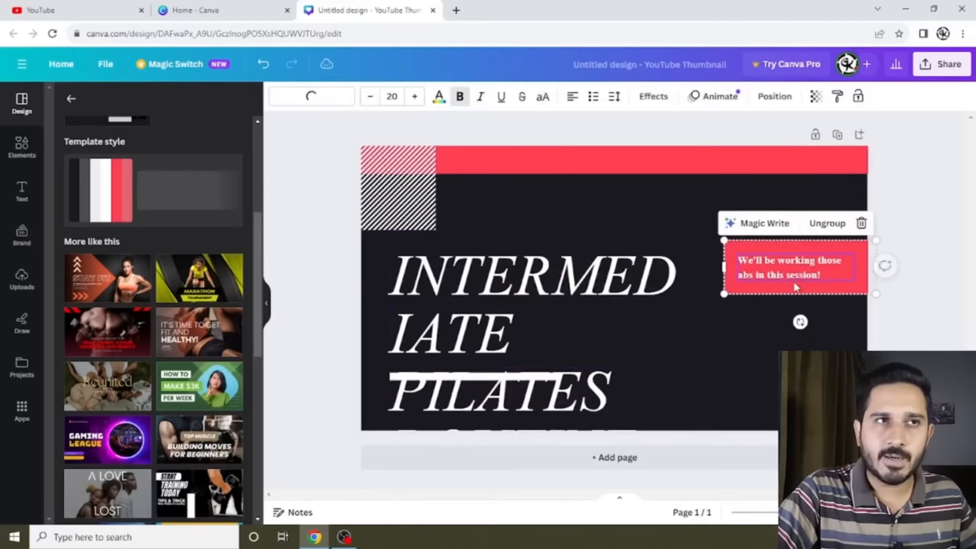
click(813, 299)
- Shift the red band along the thumbnail's upper edge slightly left, so its right end meets the page edge
click(543, 206)
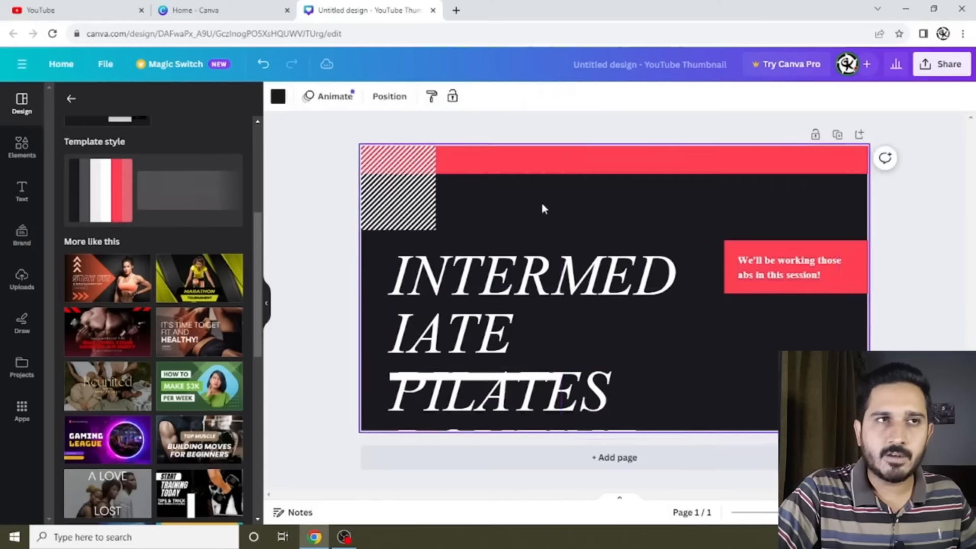
click(549, 159)
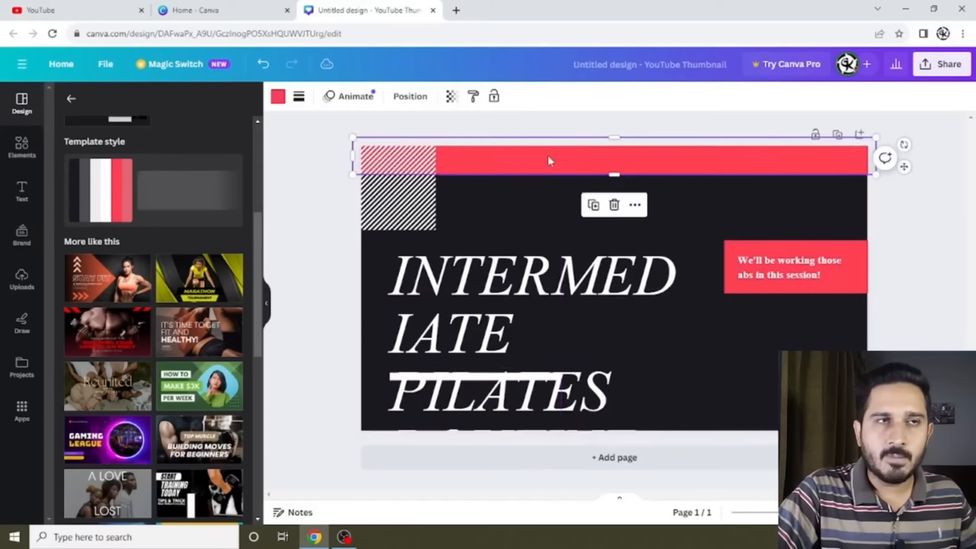
mouse_move(549, 159)
mouse_down()
mouse_move(562, 211)
mouse_move(560, 157)
mouse_up()
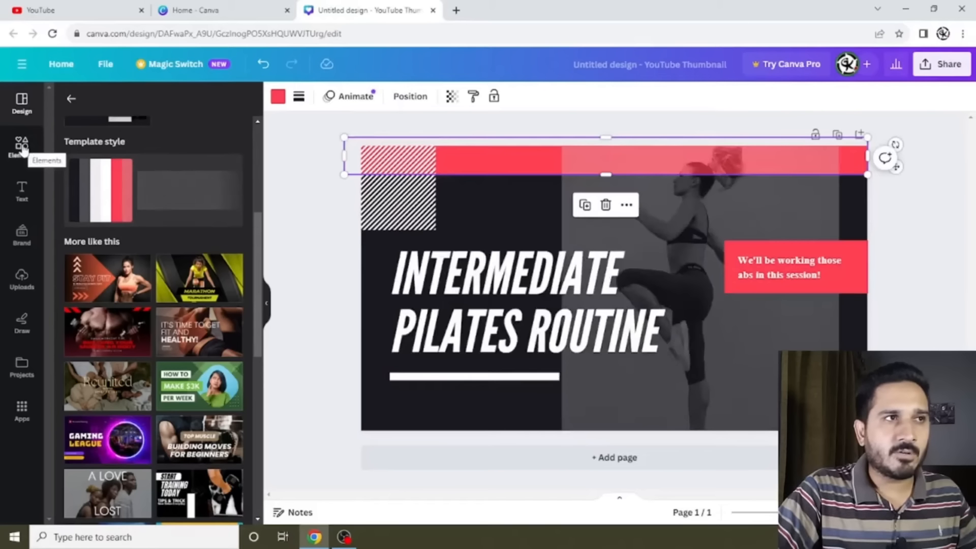
- Add a block arrow shape in the thumbnail's lower-right area, below the red callout, and color it white
click(22, 147)
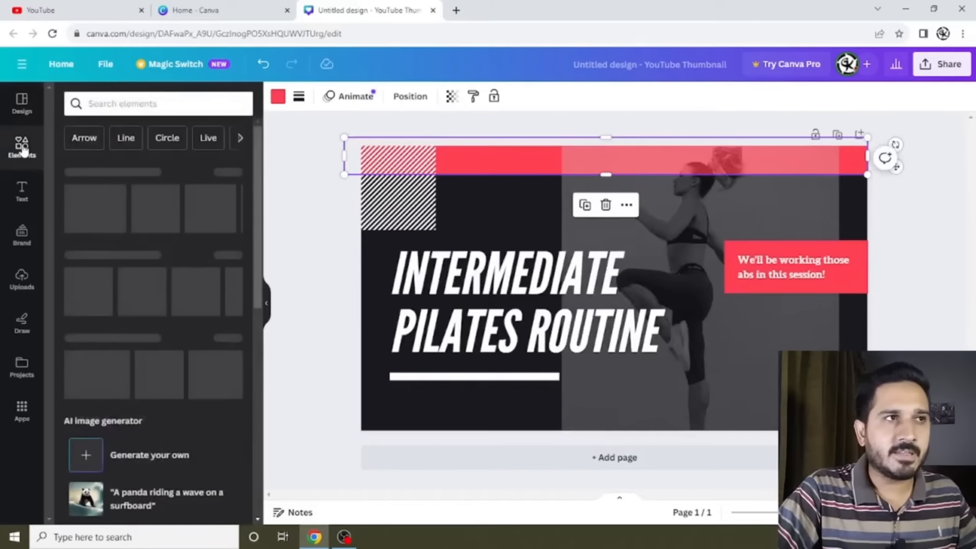
click(83, 137)
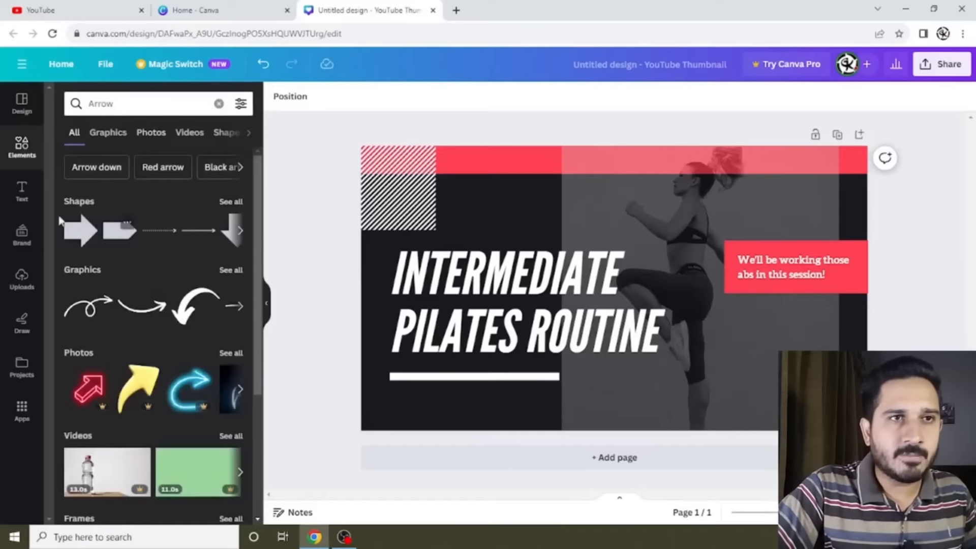
click(80, 230)
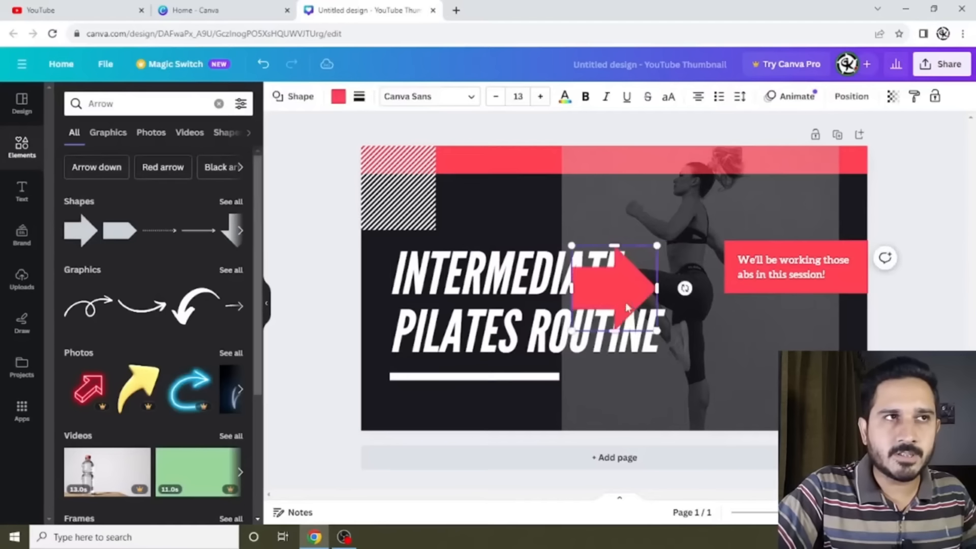
drag(625, 302, 807, 384)
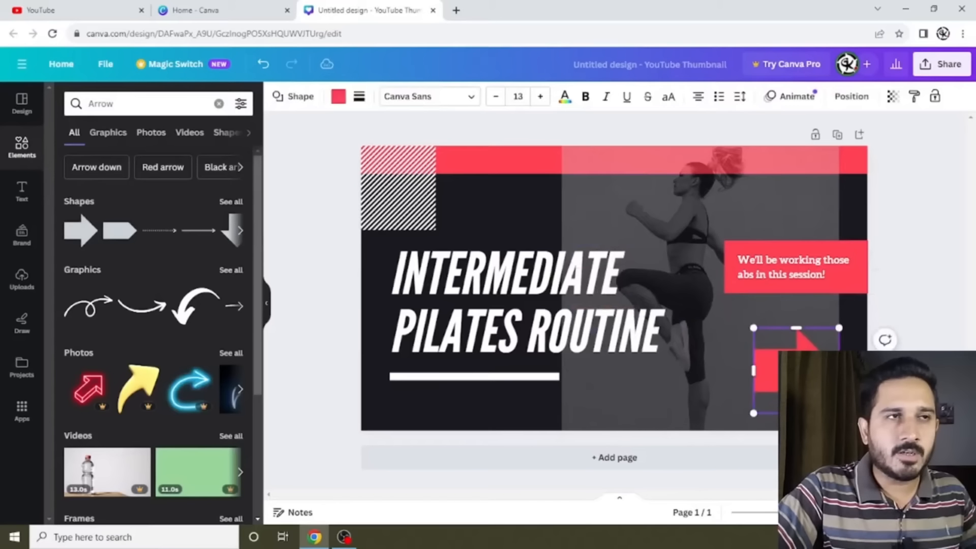
click(338, 96)
click(236, 170)
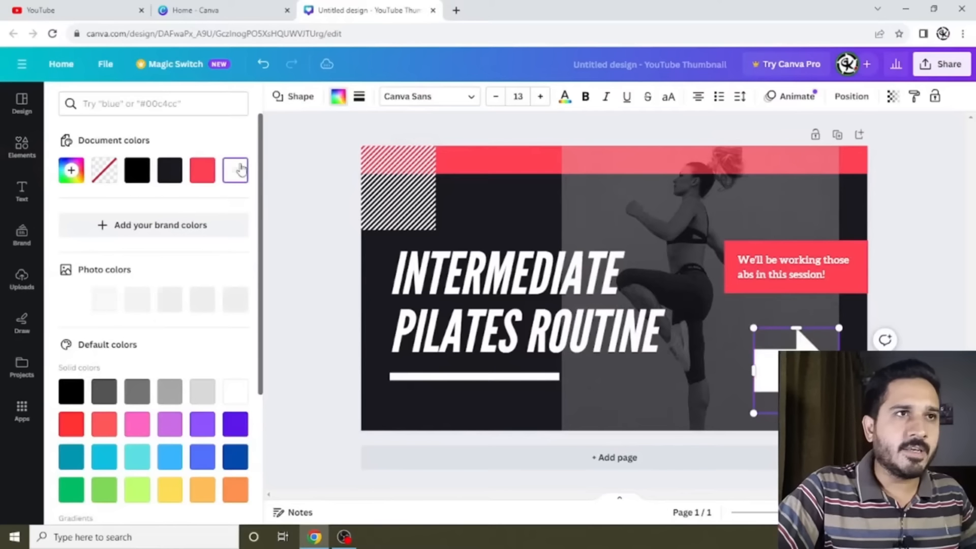
- Look through the Arrow search results for graphics, photos, videos, shapes and audio
click(22, 147)
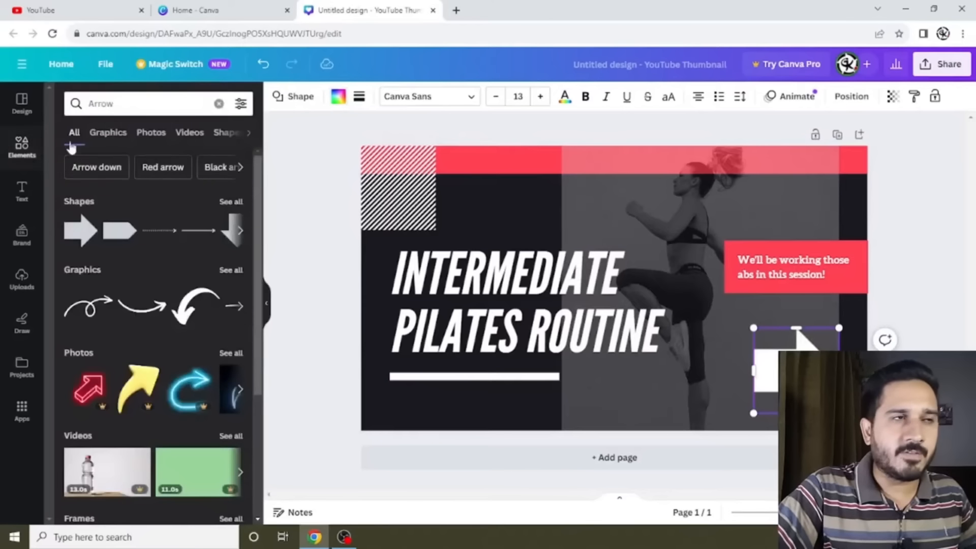
click(122, 135)
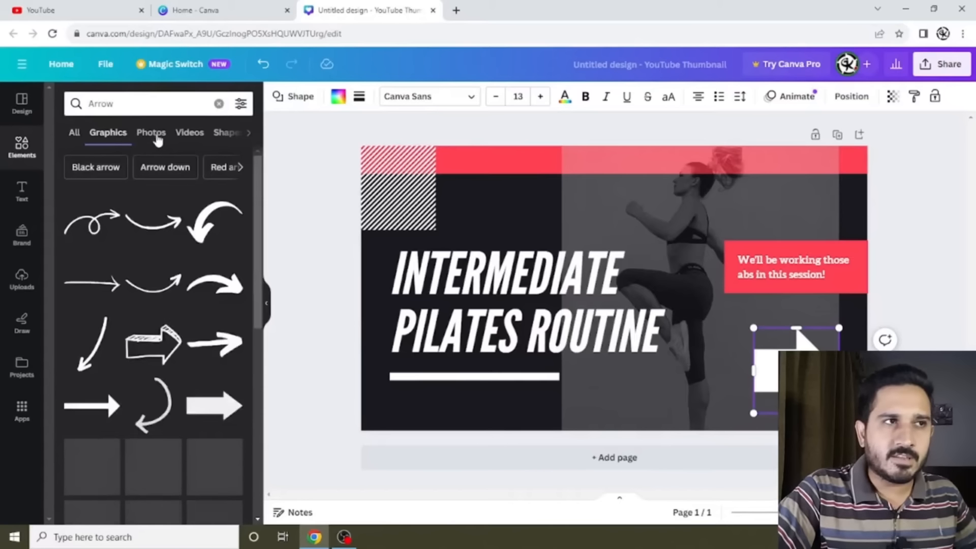
click(152, 135)
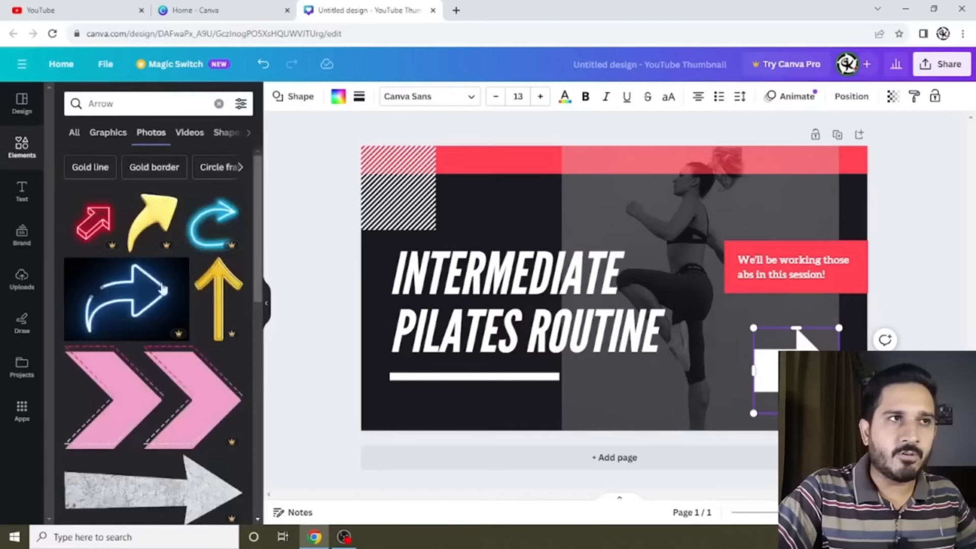
scroll(168, 285, down, 3)
scroll(182, 181, up, 3)
click(189, 135)
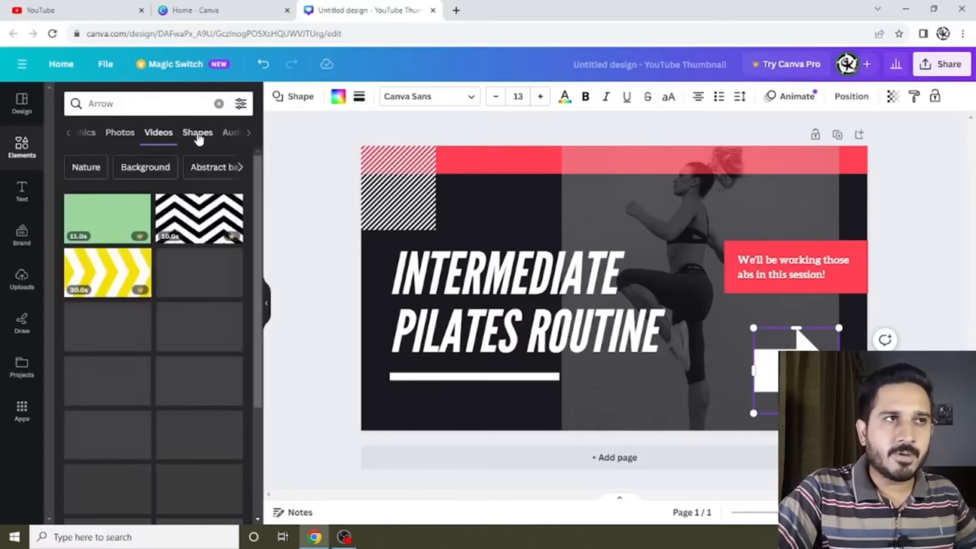
click(198, 133)
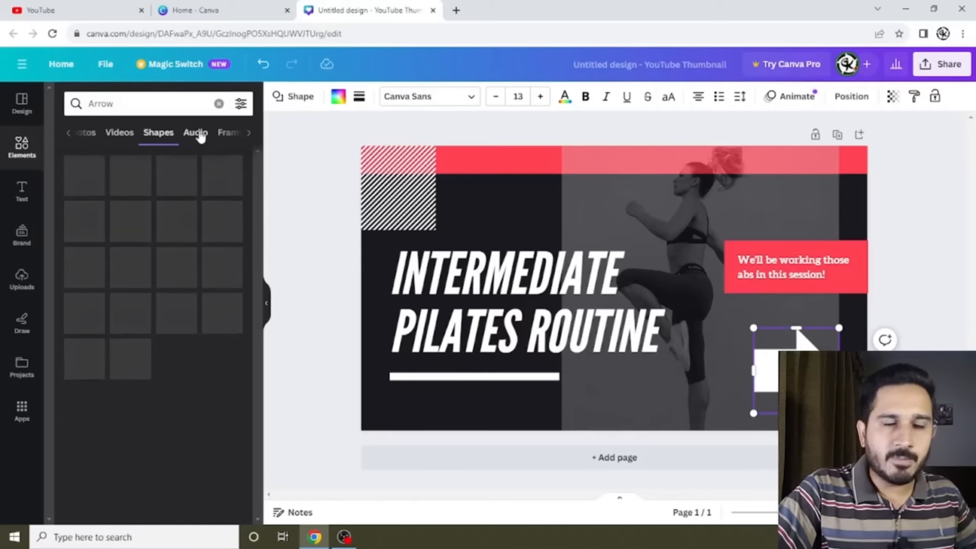
click(197, 133)
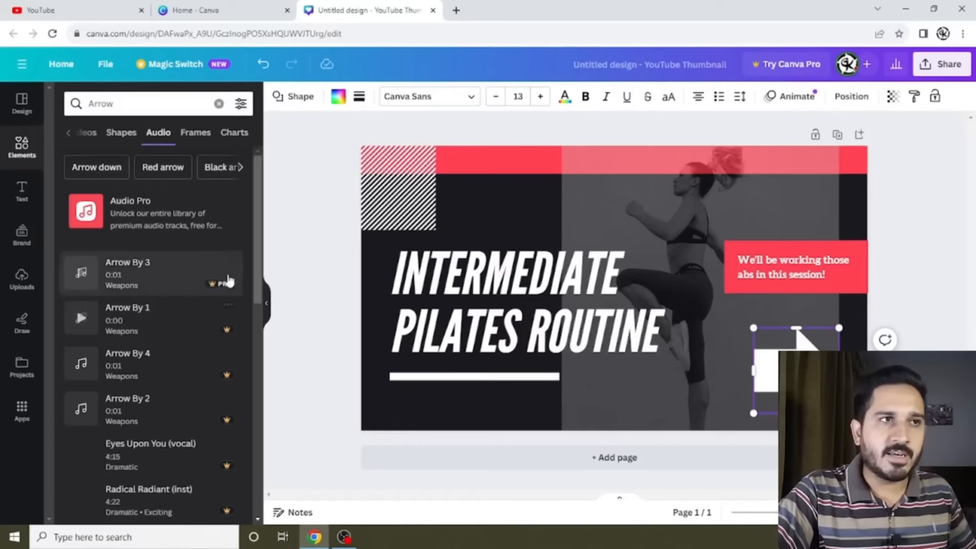
scroll(227, 304, down, 6)
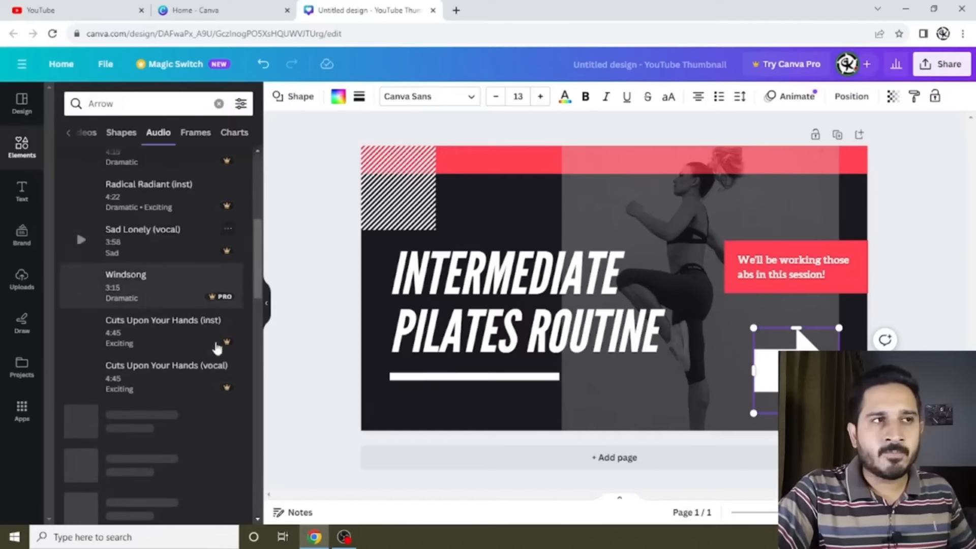
scroll(209, 269, up, 6)
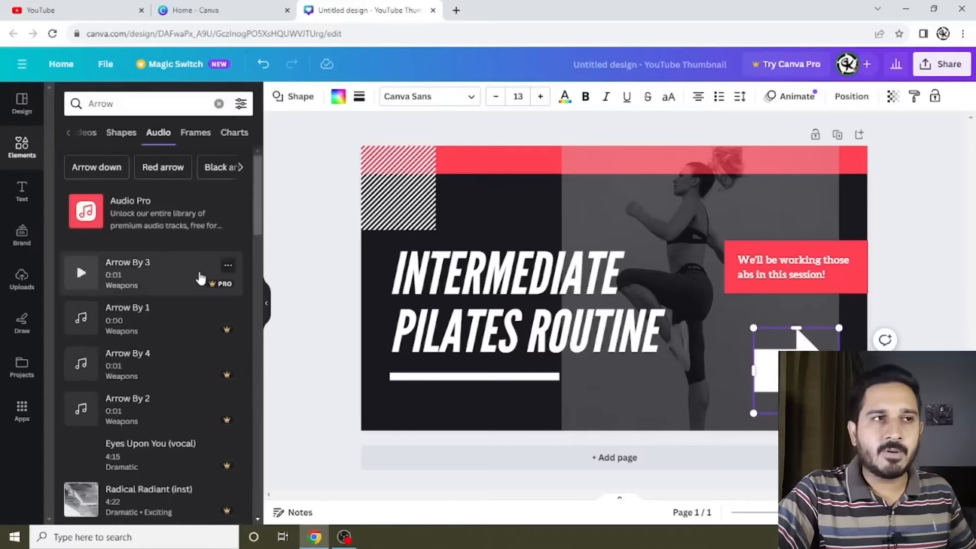
scroll(203, 275, down, 5)
scroll(202, 279, up, 6)
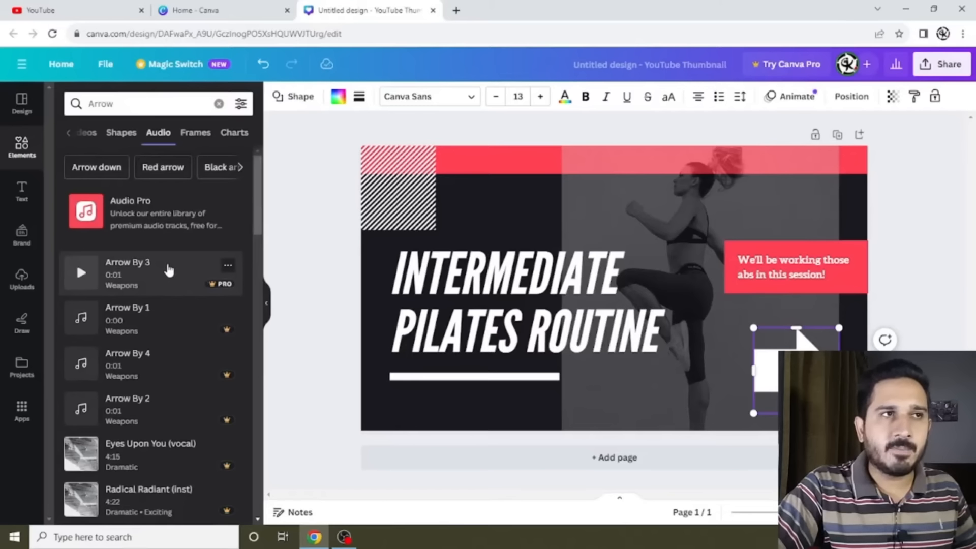
- Insert the wide hexagonal frame from the Arrow results onto the thumbnail, overlapping the upper part of the title
click(195, 133)
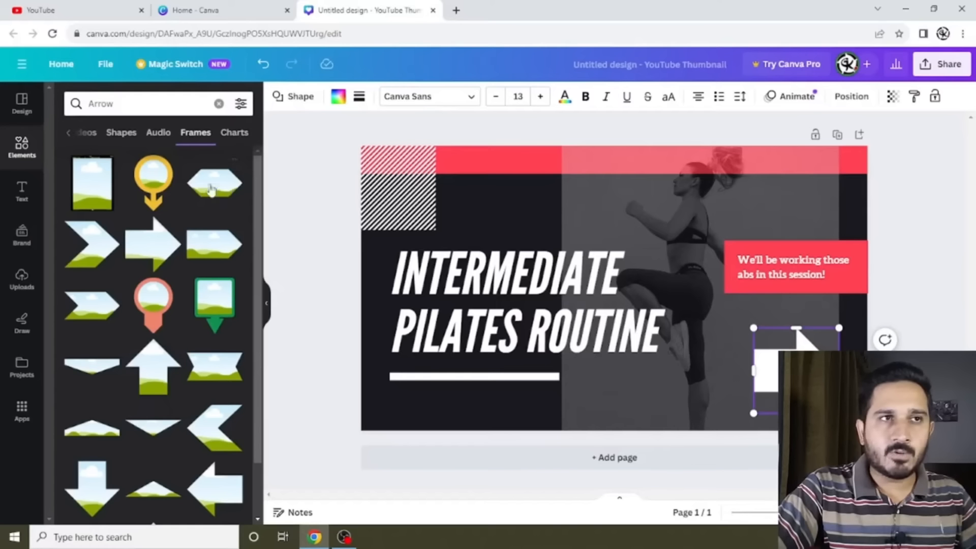
drag(211, 191, 481, 210)
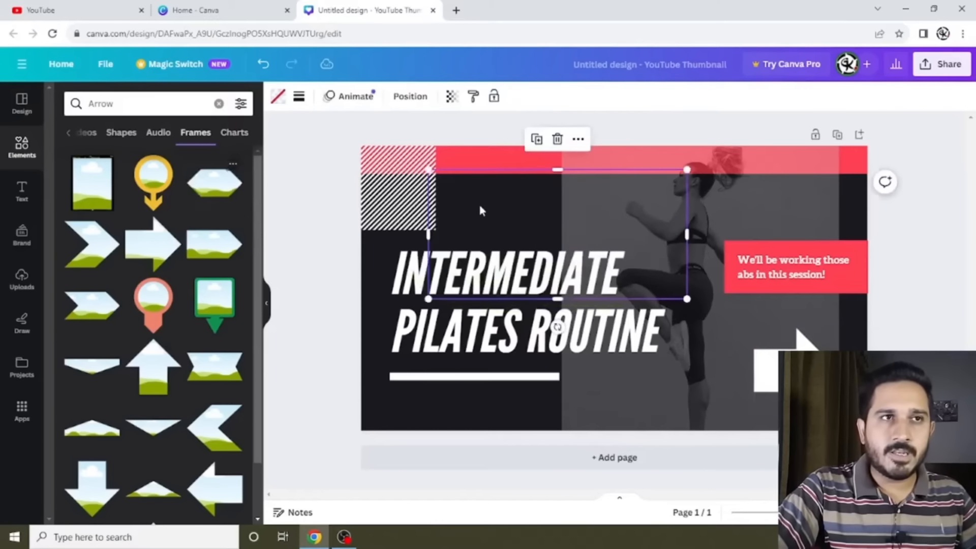
- Shrink the hexagonal frame to fit above the title and fill it with the portrait photo uploaded from the desktop
drag(685, 171, 542, 197)
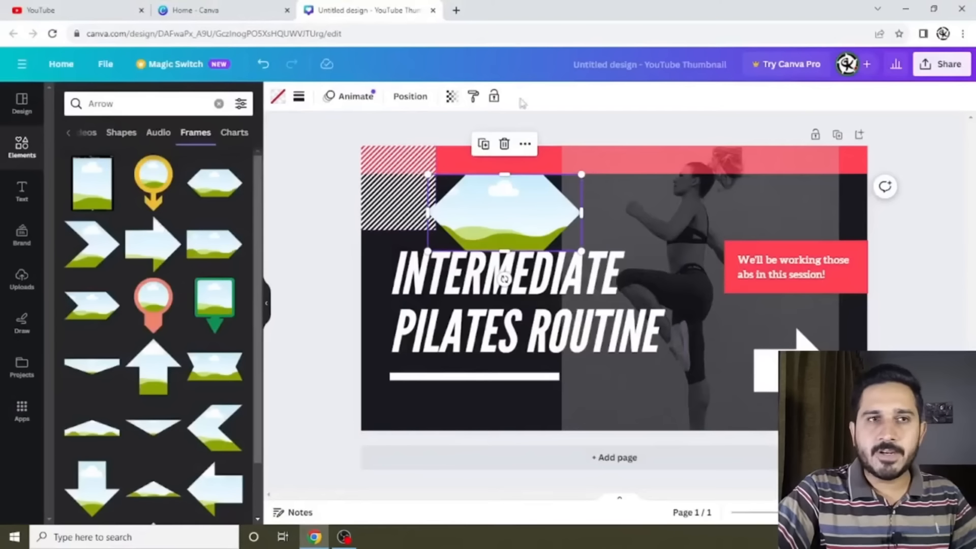
double_click(602, 6)
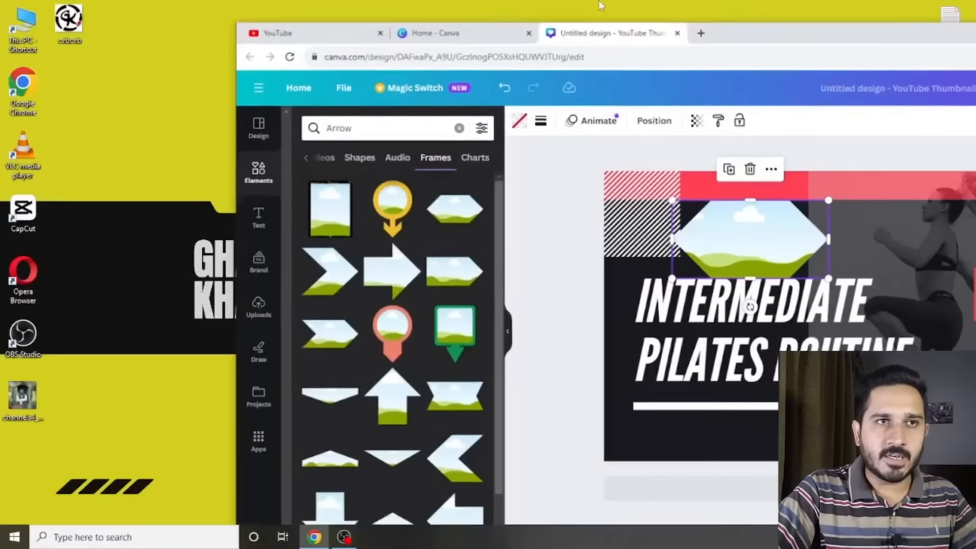
drag(28, 407, 657, 263)
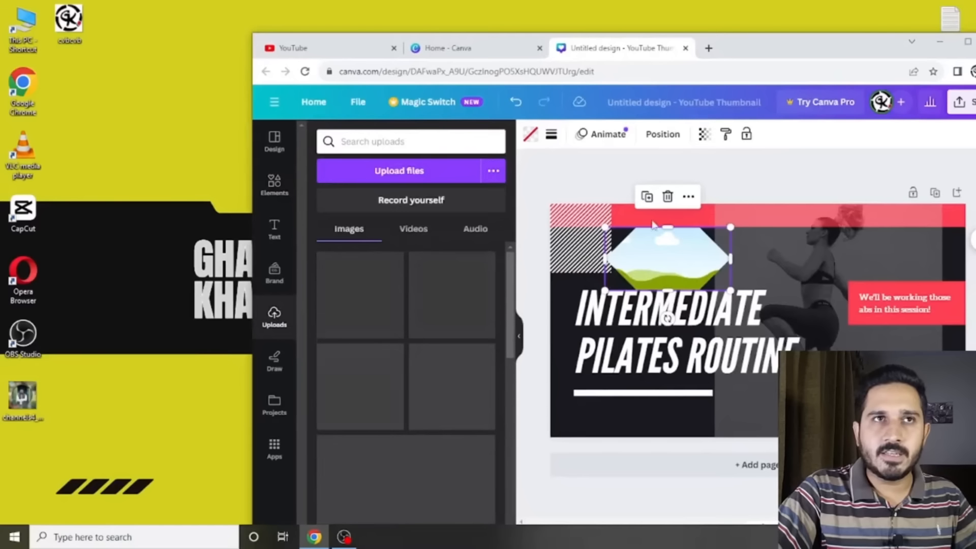
double_click(769, 57)
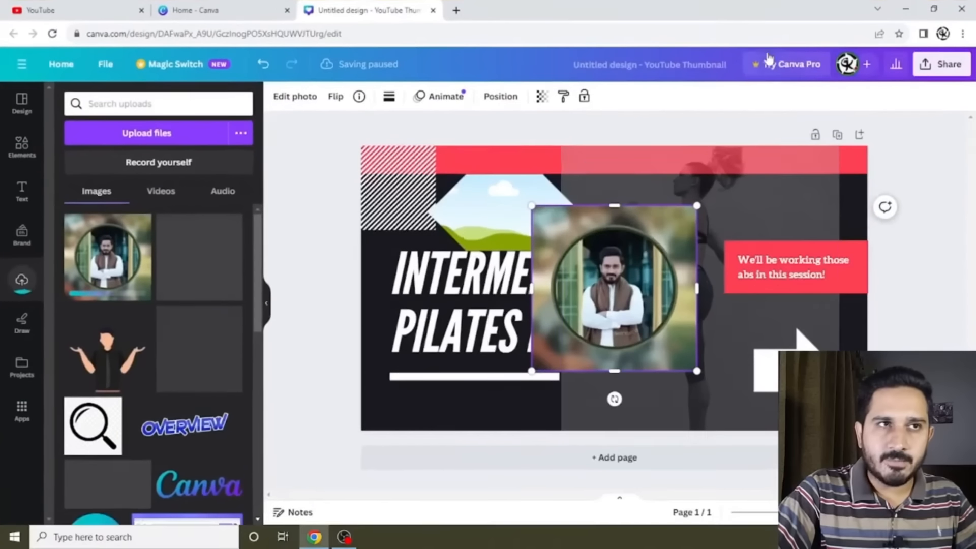
drag(629, 286, 526, 226)
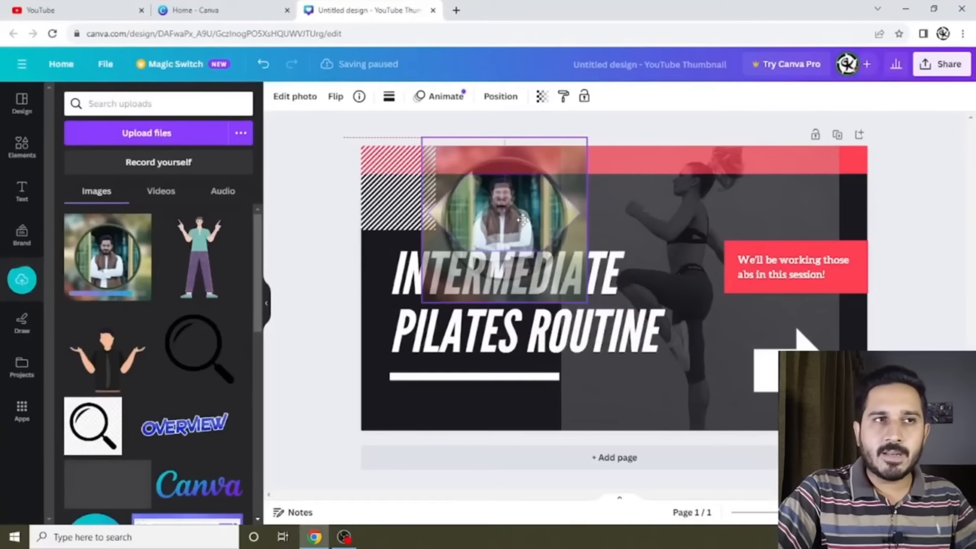
- Move the title to the thumbnail's lower-left area and lower the photo frame so it sits just above it
click(513, 311)
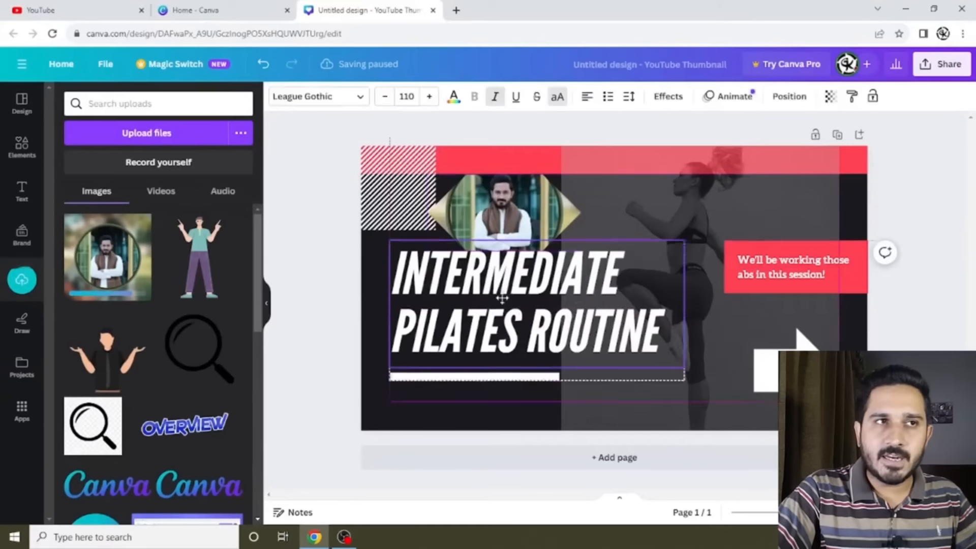
drag(513, 311, 485, 375)
drag(525, 237, 513, 287)
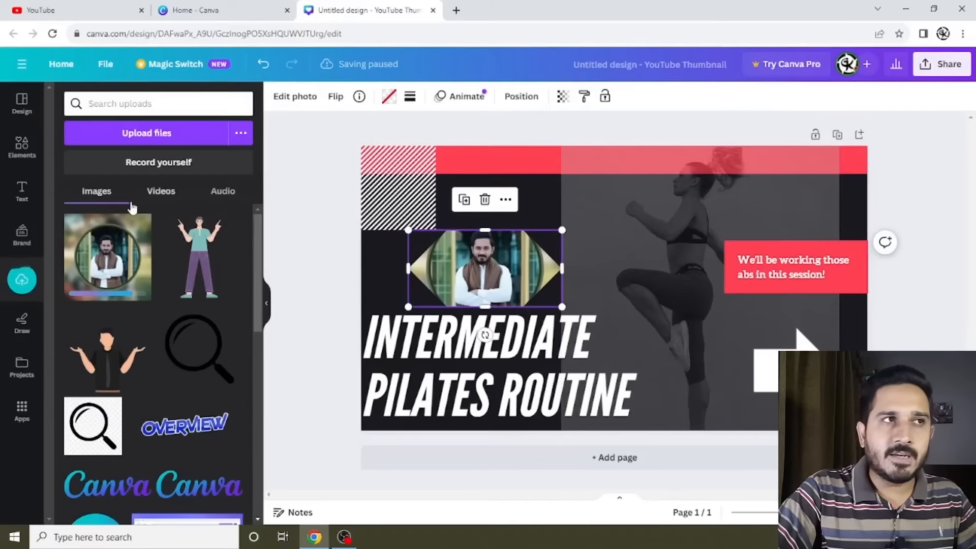
- Search the elements library for "Youtube icon"
click(22, 147)
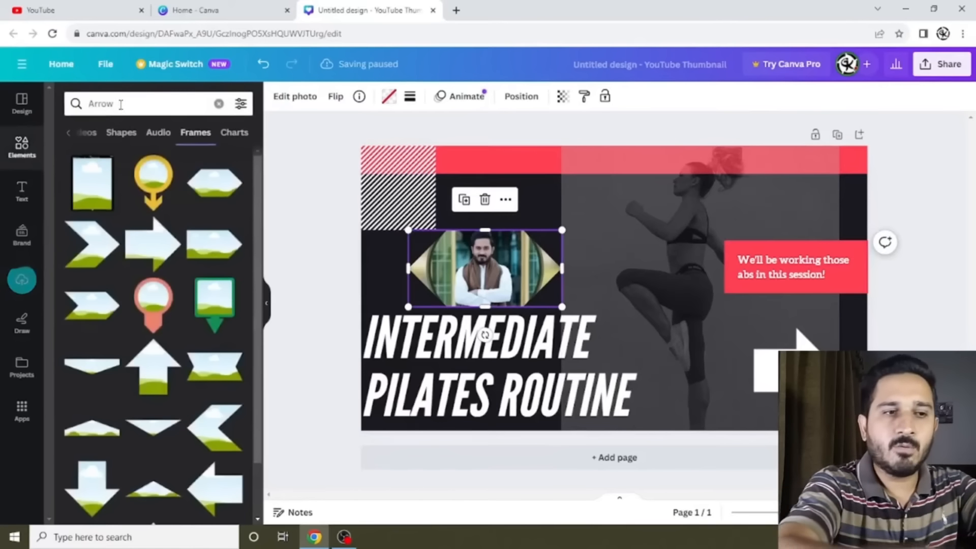
double_click(122, 105)
text(youtube)
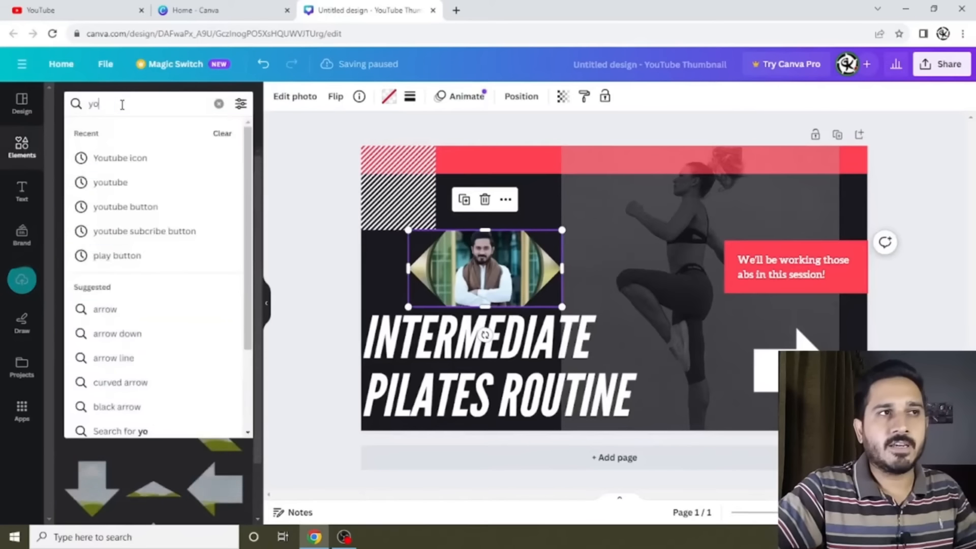
click(139, 158)
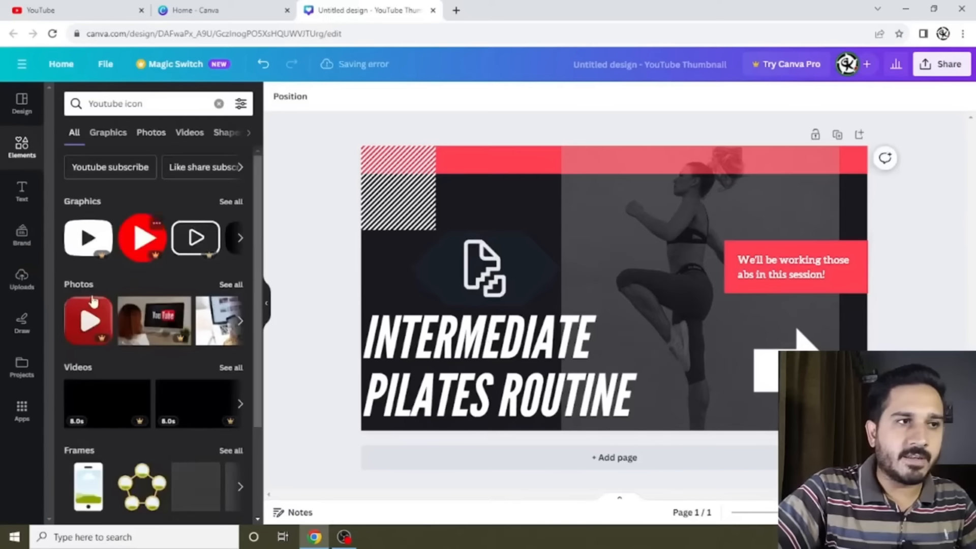
- Insert the red square YouTube icon from the graphics results, shrink it and place it above the photo frame
click(238, 239)
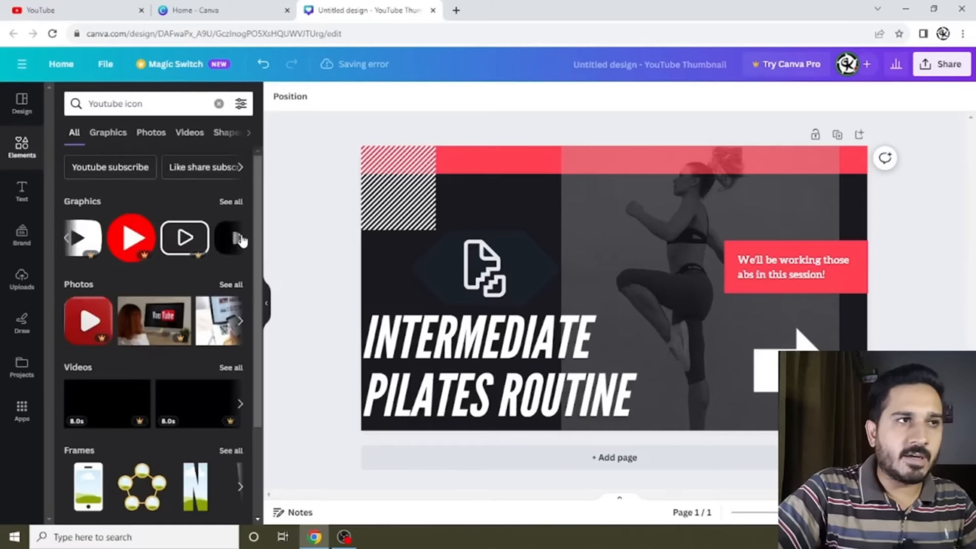
click(242, 239)
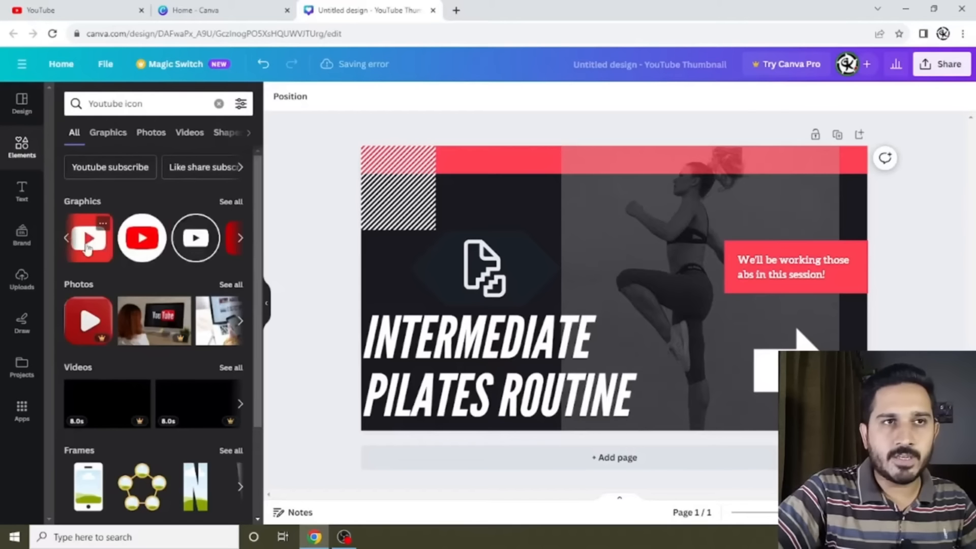
click(89, 238)
drag(672, 232, 627, 275)
drag(602, 318, 508, 214)
drag(464, 239, 490, 213)
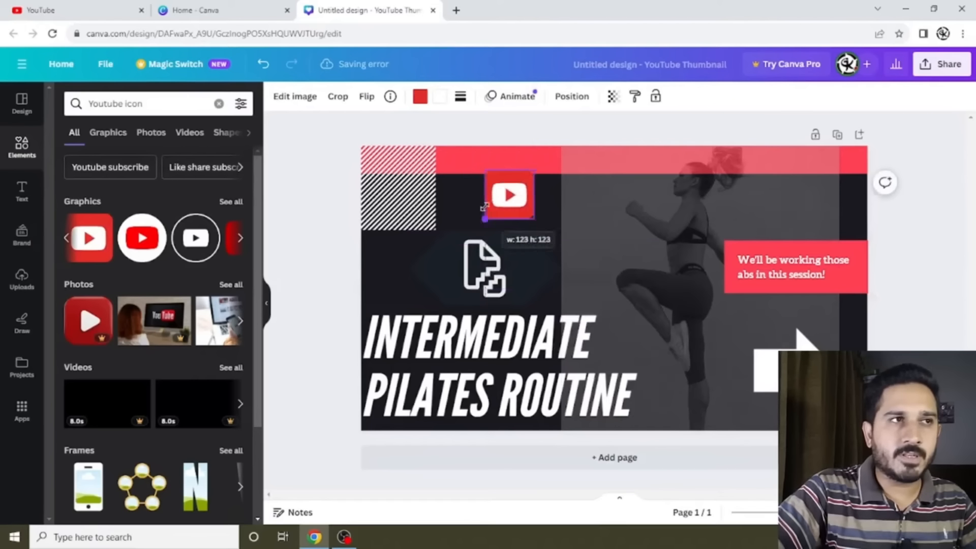
- Recolor the YouTube icon with a black square and a coral-red play symbol from the document colors
click(420, 96)
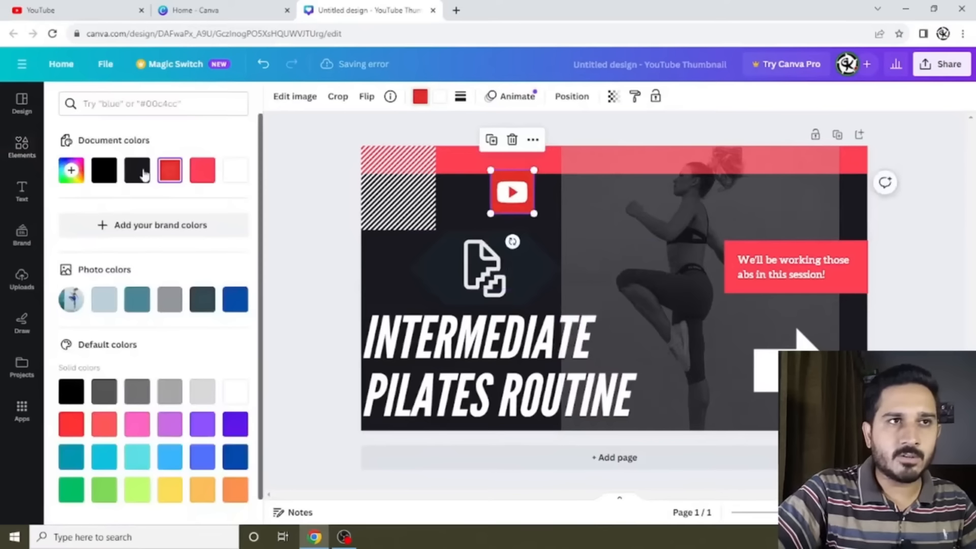
click(104, 170)
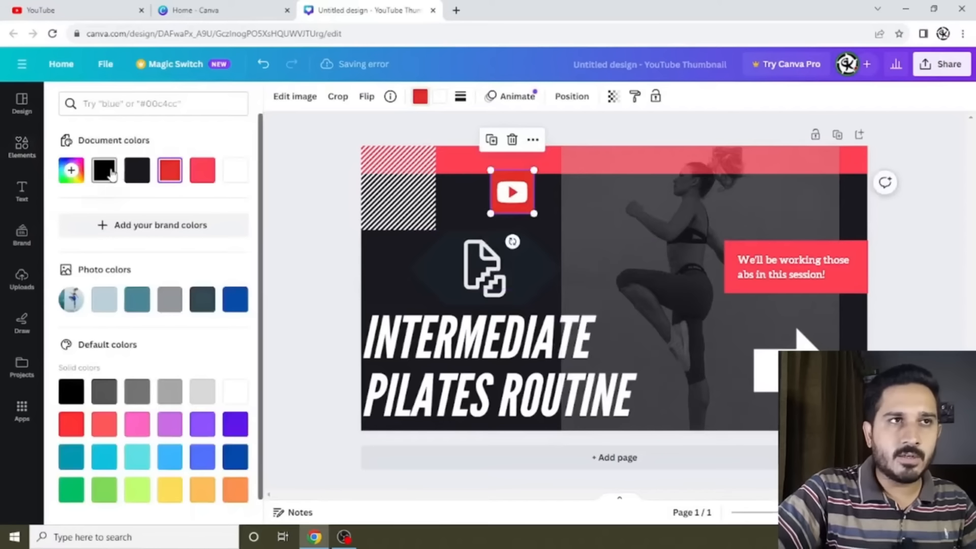
click(440, 97)
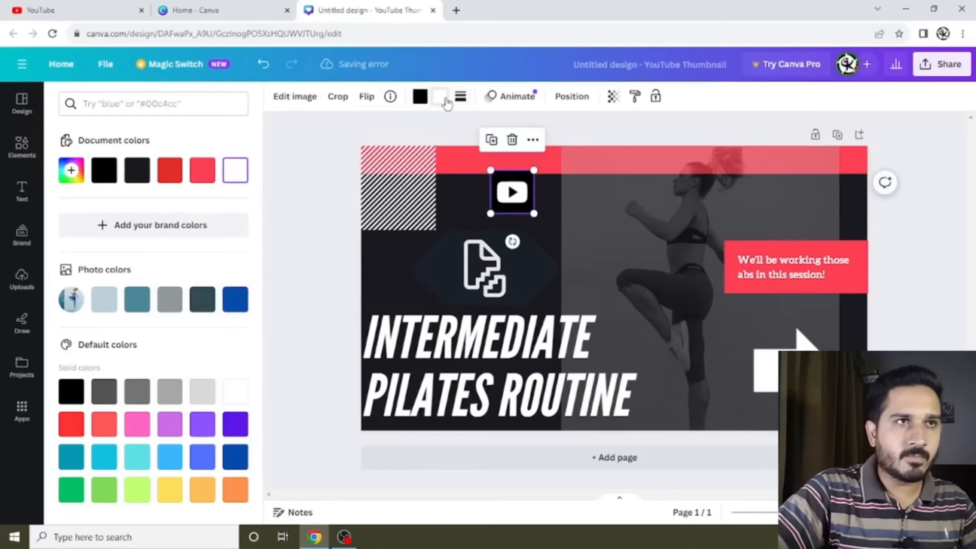
click(445, 101)
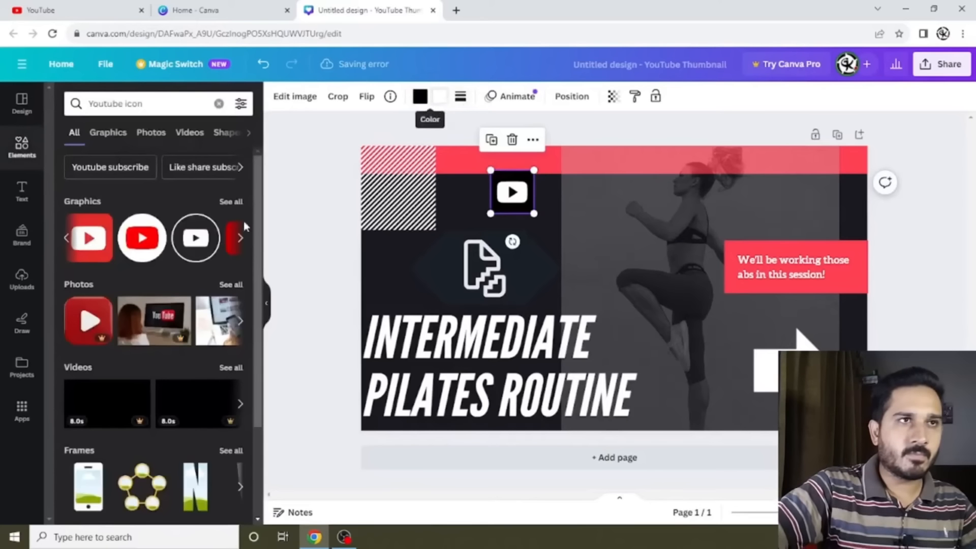
click(442, 98)
click(170, 170)
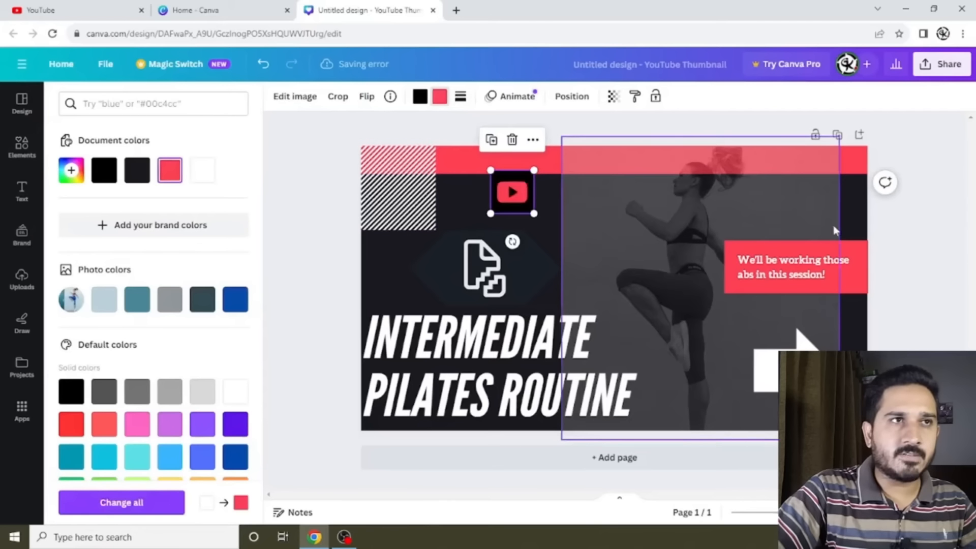
- Apply the Sleek page animation to the whole thumbnail page
click(852, 218)
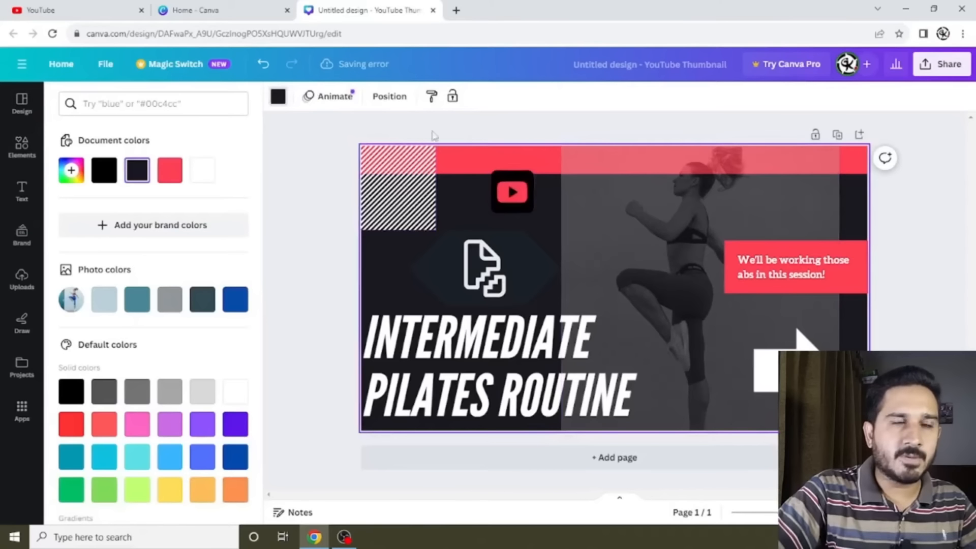
click(327, 102)
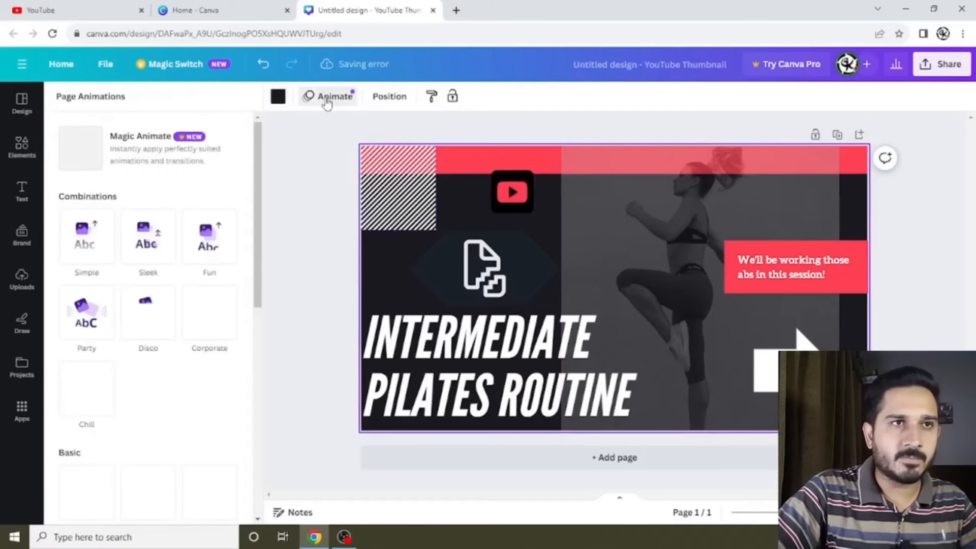
click(148, 244)
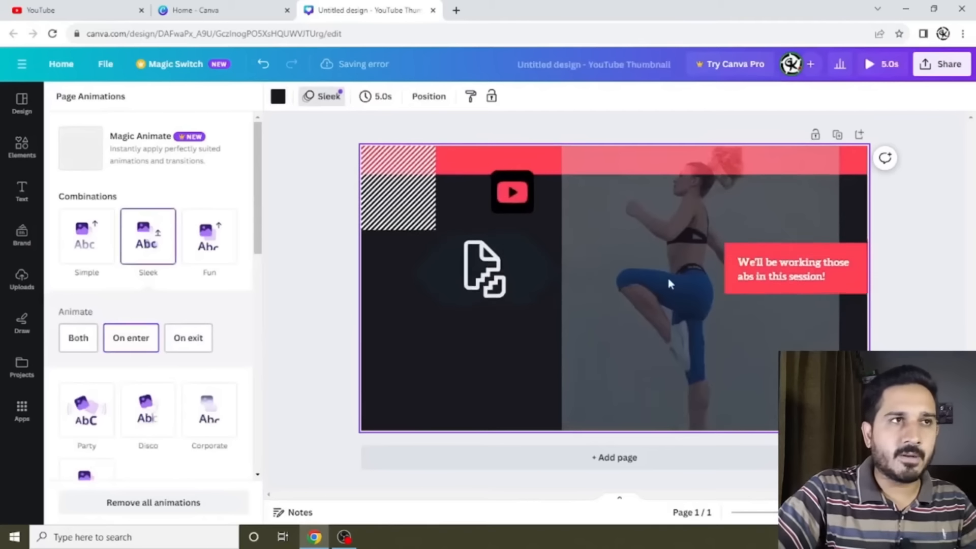
click(909, 245)
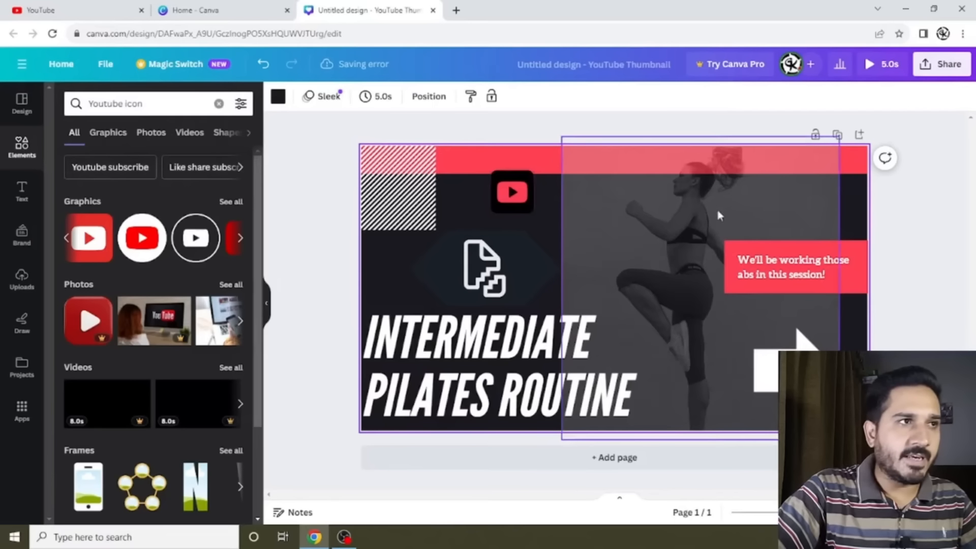
- Add a second page to the design and set its background color to white
click(22, 190)
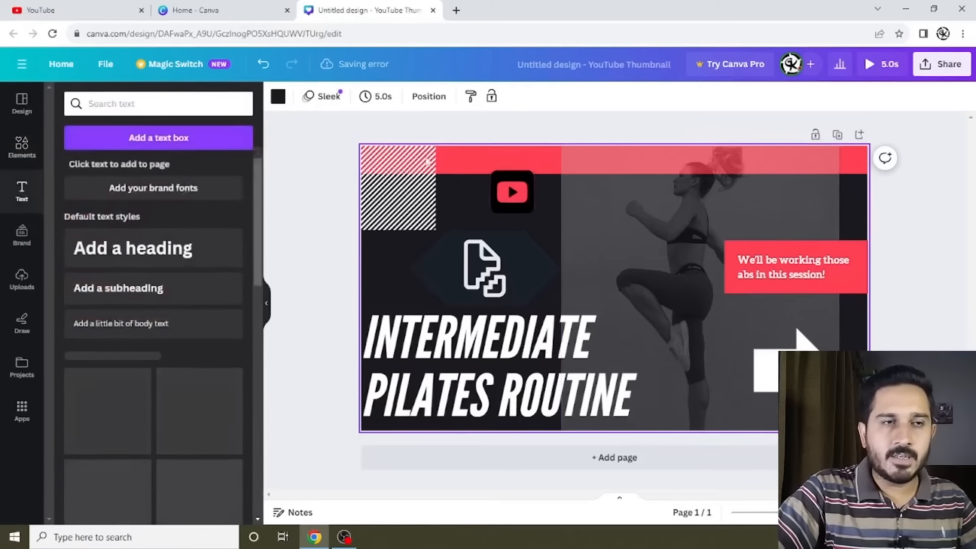
click(630, 459)
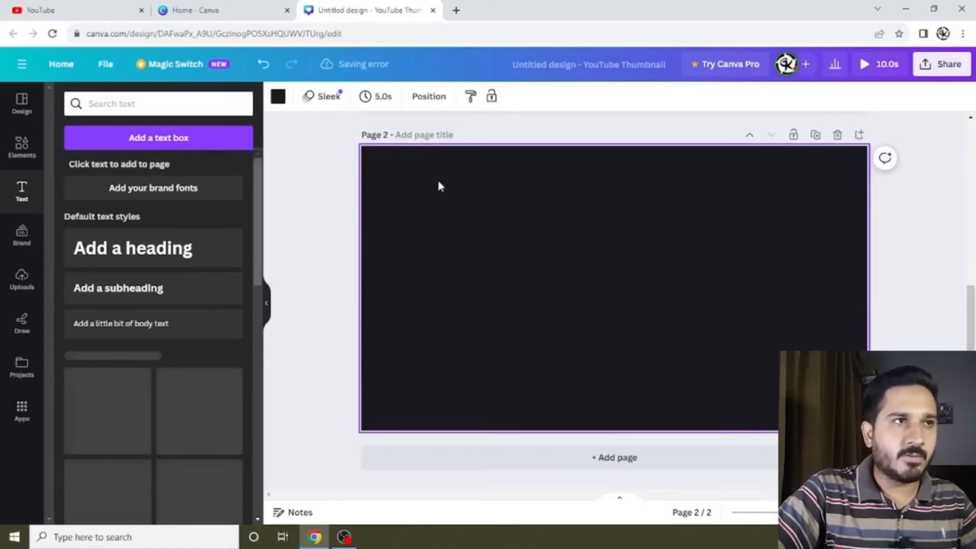
click(278, 96)
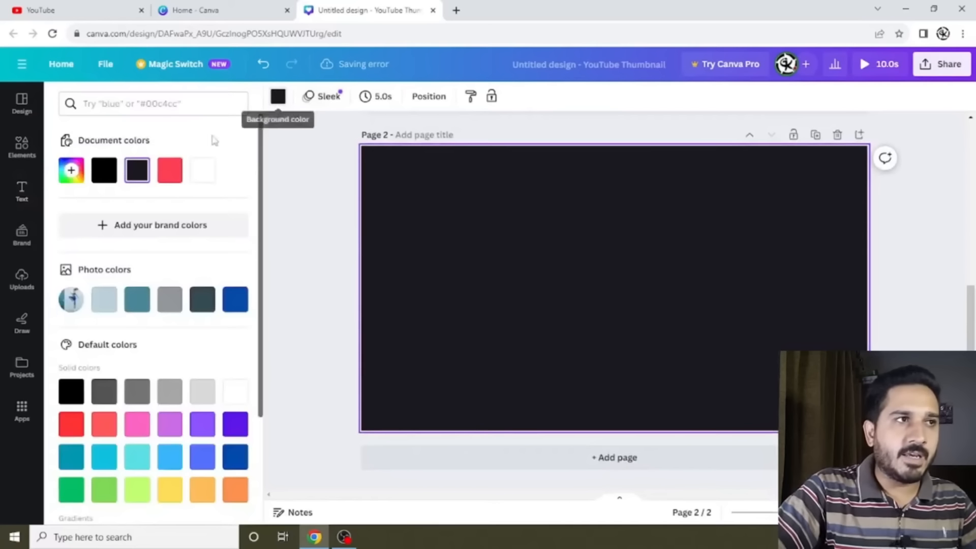
click(202, 170)
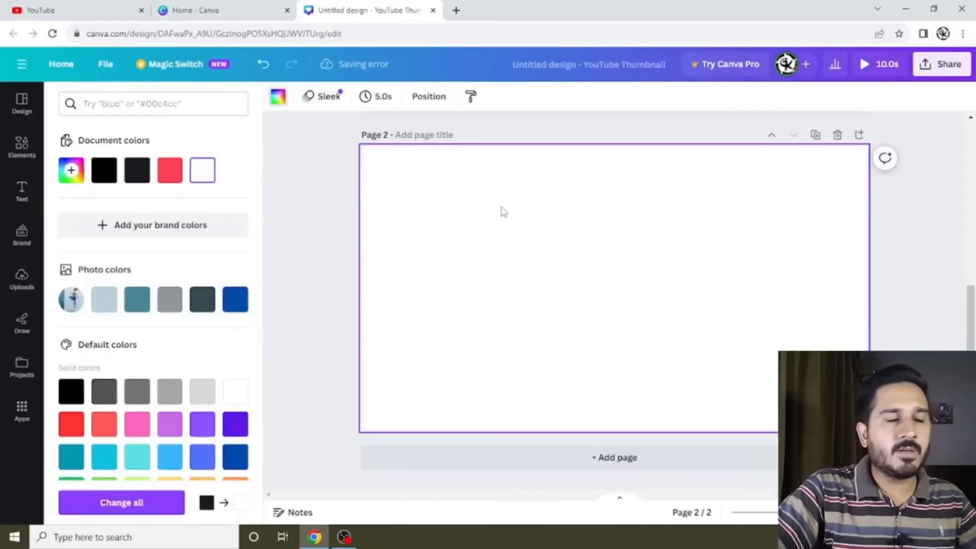
- Add a heading reading "dfgdfgdfg" to page 2 and place it at the page's upper edge
click(23, 189)
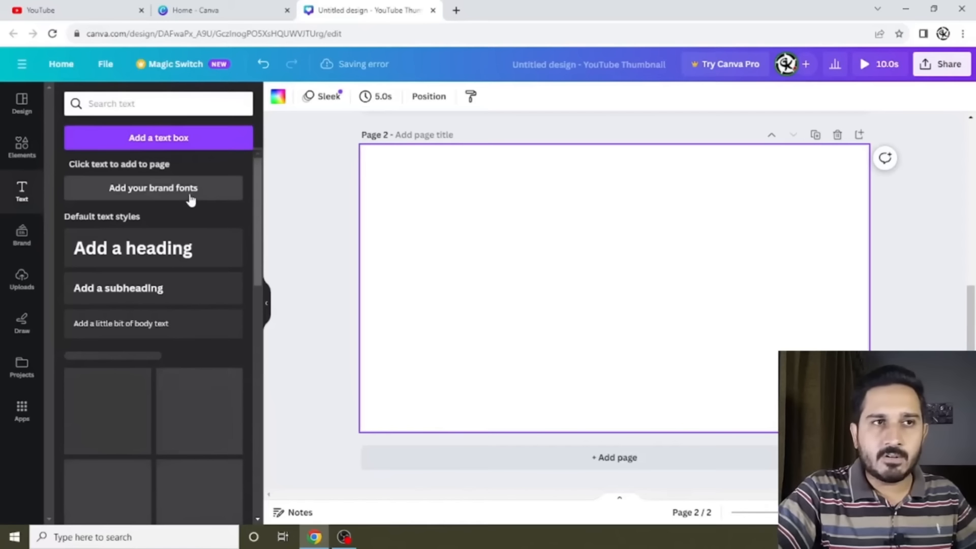
click(161, 255)
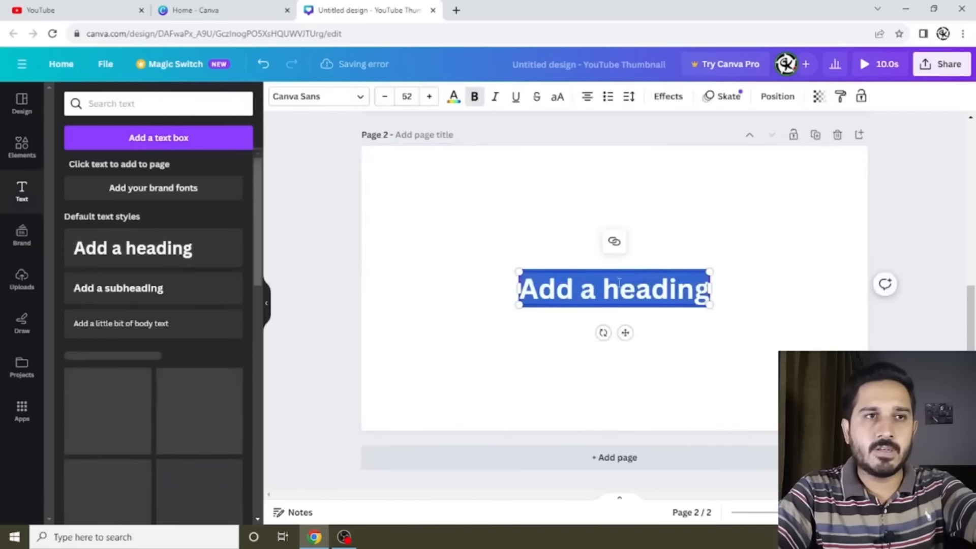
text(dfgdfg)
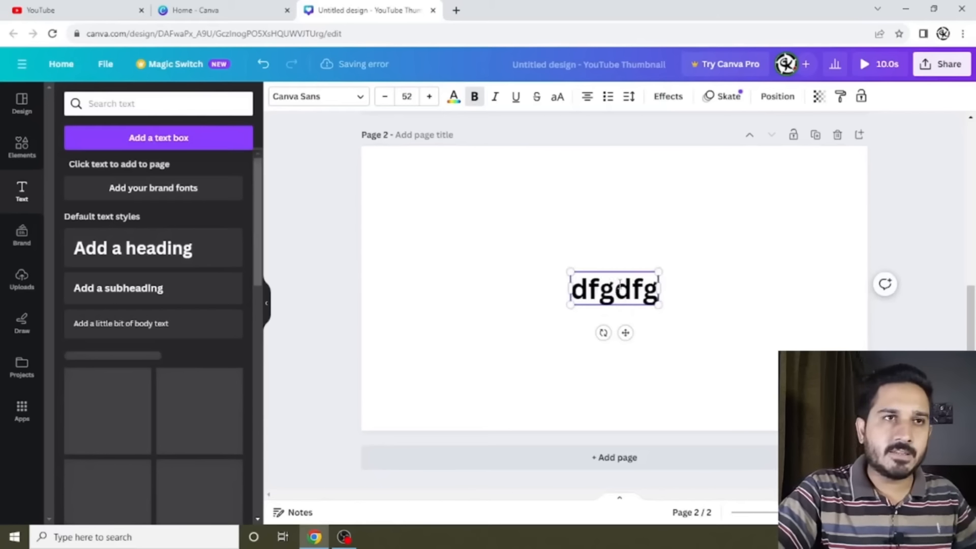
text(dfg)
click(702, 305)
drag(619, 287, 619, 157)
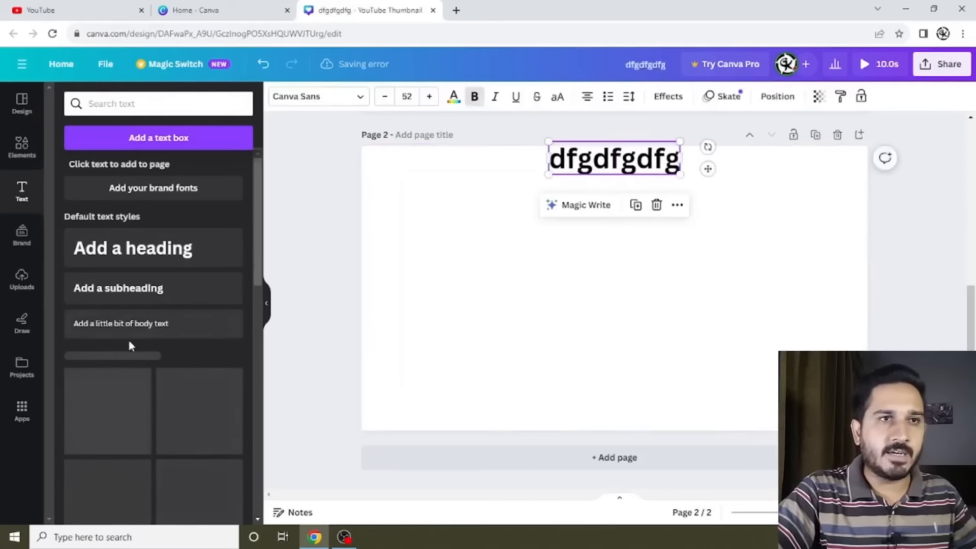
- Add a subheading reading "fgfdgfd" and body text reading "dfgdfgdfgdfg" to page 2
click(152, 290)
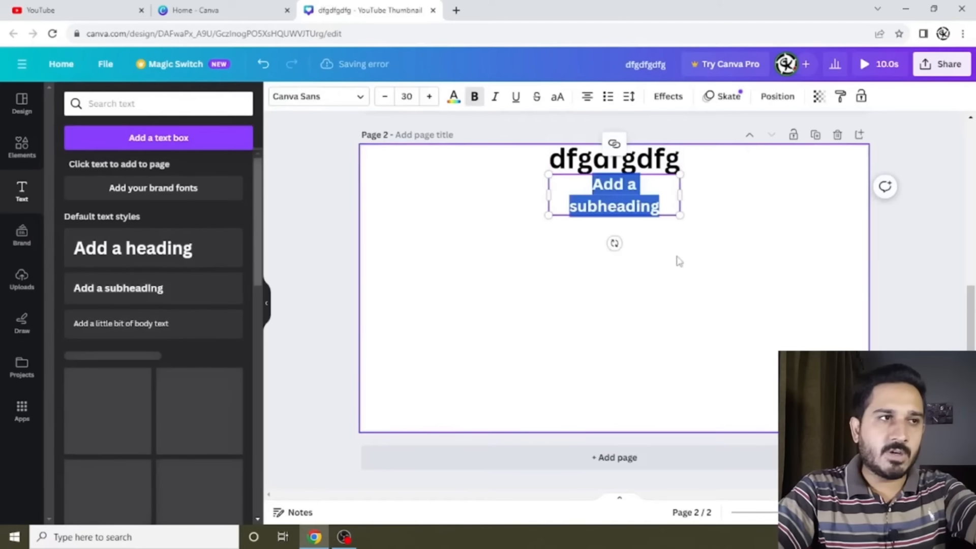
text(fgfdgfd)
click(593, 350)
click(135, 325)
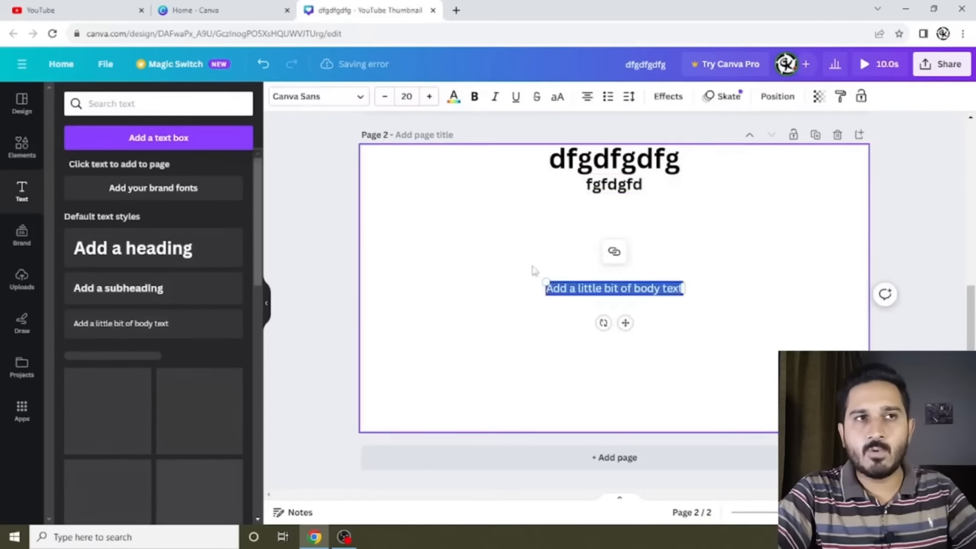
text(dfgdfgdfgdfg)
click(687, 275)
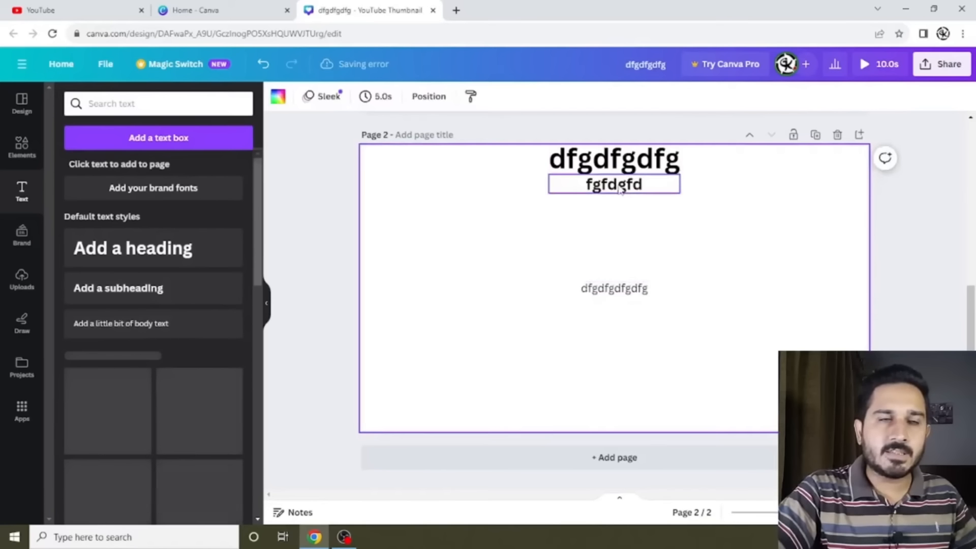
- Move the subheading and heading down so they are stacked just above the body text, and leave the heading selected
drag(619, 189, 617, 252)
click(614, 159)
drag(614, 159, 605, 218)
click(738, 268)
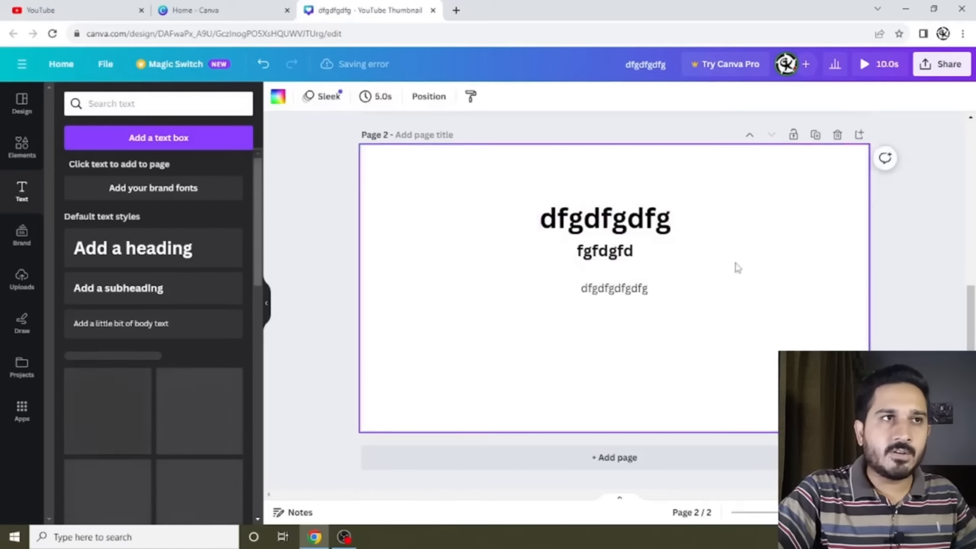
click(554, 216)
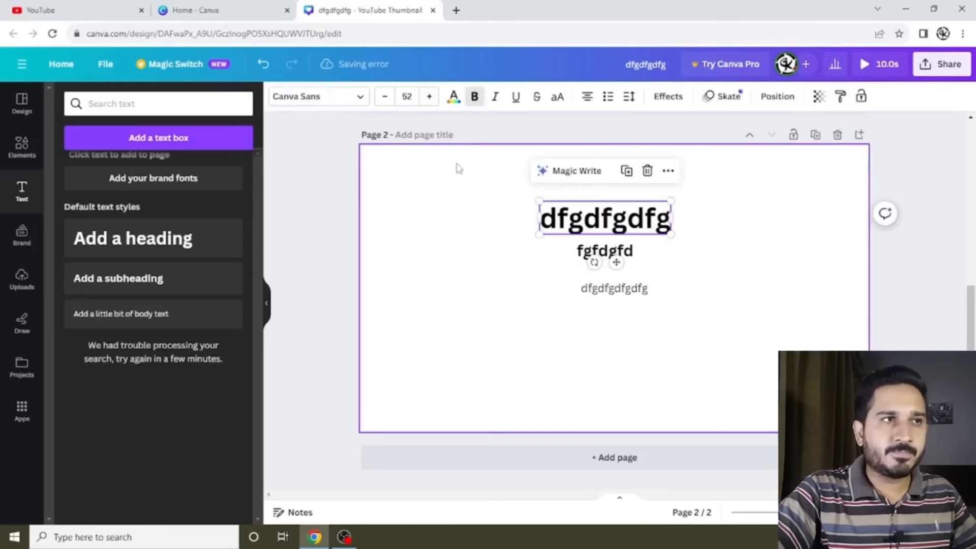
- Change the page 2 heading's font to Arial Unicode, keeping the heading selected
click(360, 104)
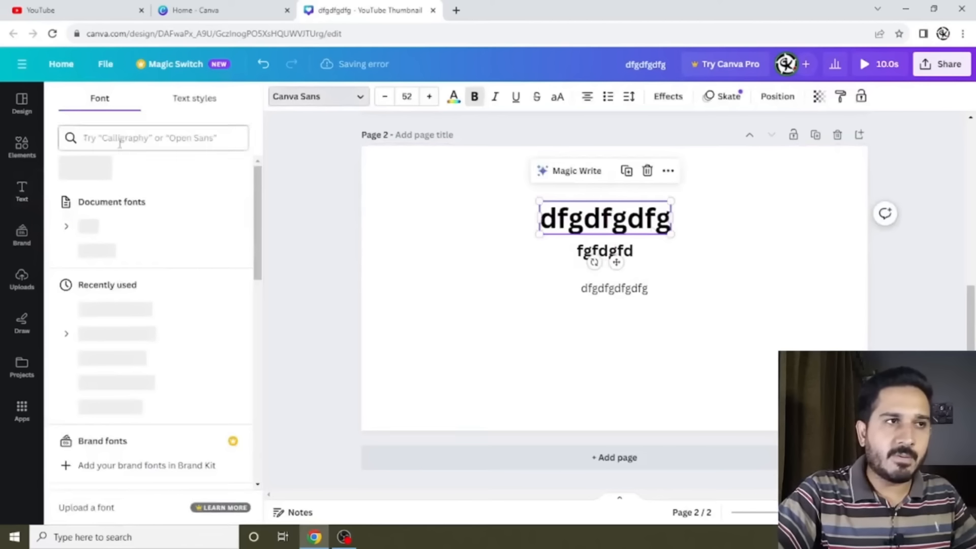
scroll(129, 296, down, 8)
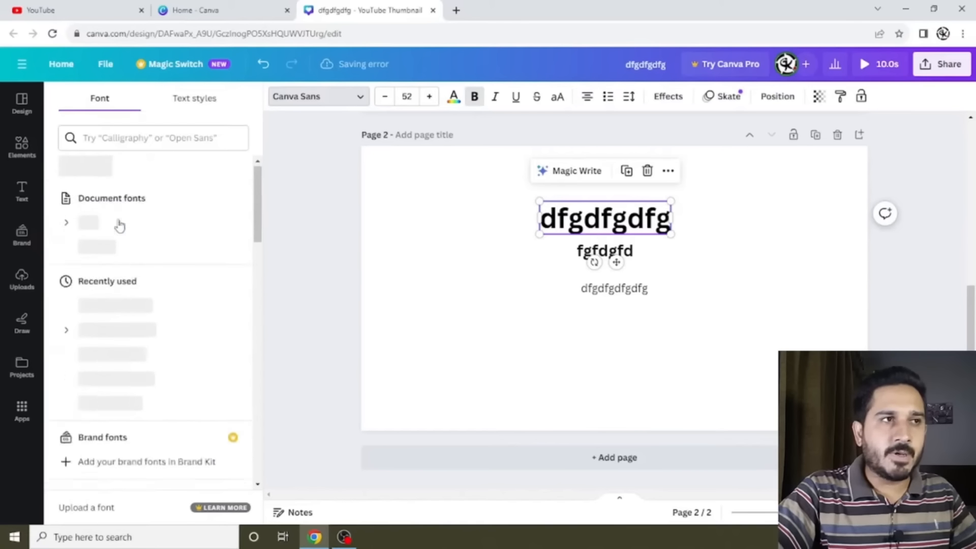
scroll(121, 226, down, 12)
click(130, 200)
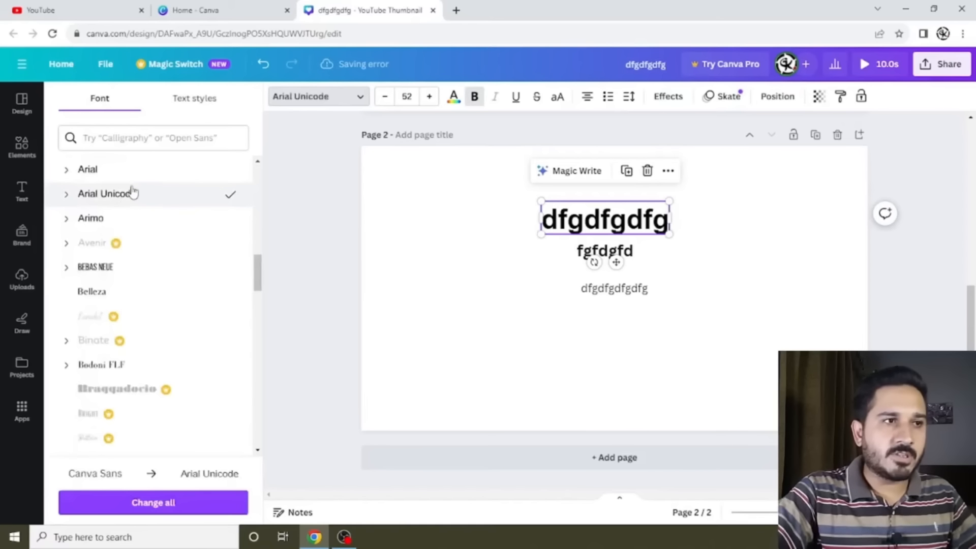
click(453, 214)
click(605, 231)
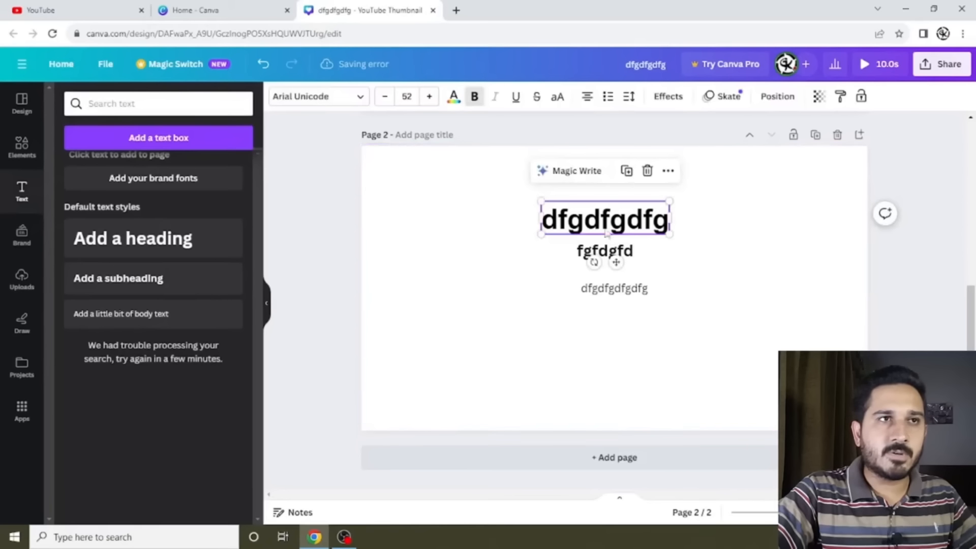
- Increase the heading's font size to 57
click(429, 96)
click(429, 96)
click(429, 96)
click(429, 96)
click(429, 96)
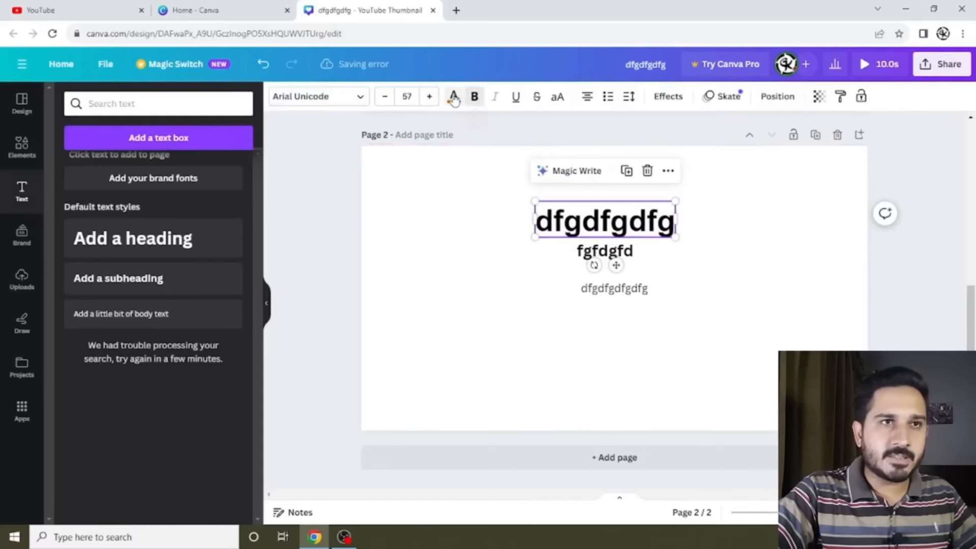
- Color the heading with the document's coral red and remove its bold formatting
click(453, 96)
click(170, 171)
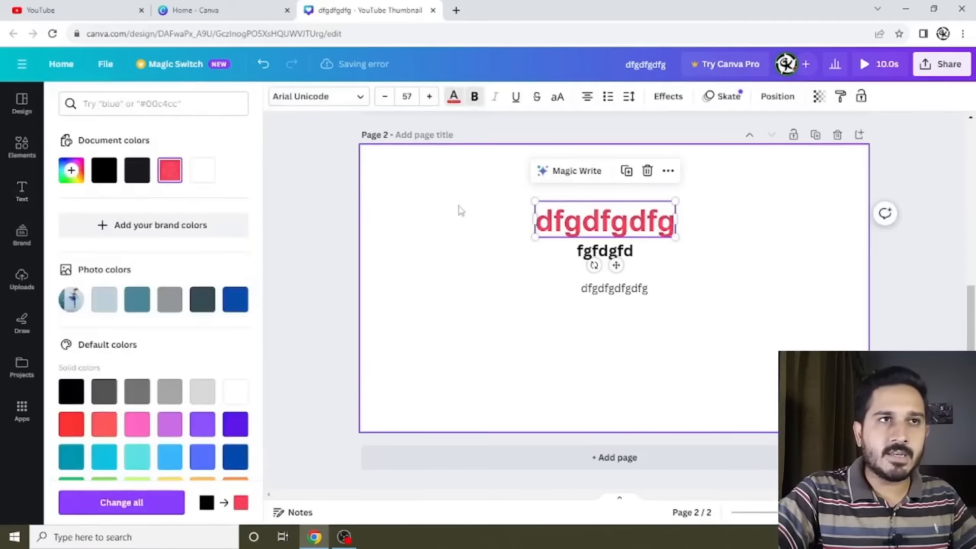
click(474, 96)
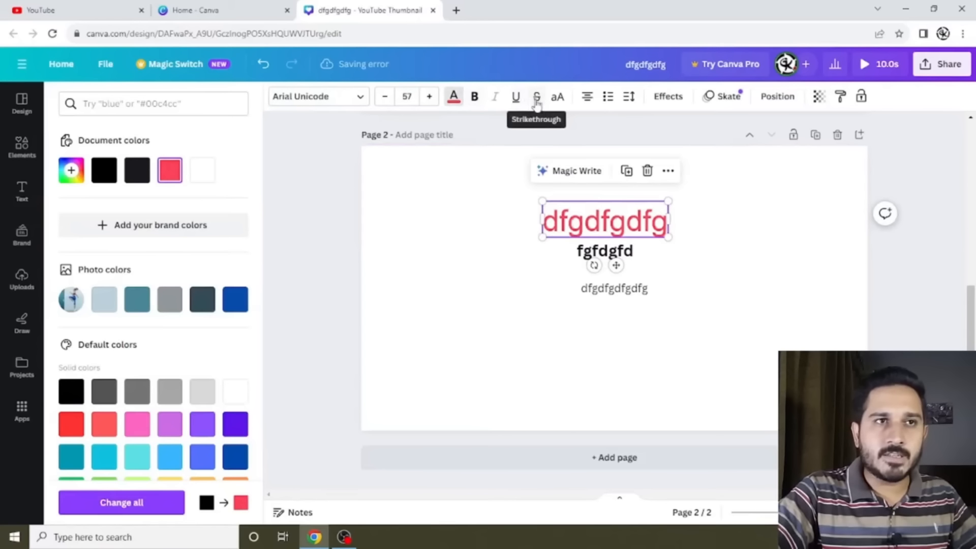
- Make the heading an uppercase bulleted item and widen its letter spacing
click(557, 102)
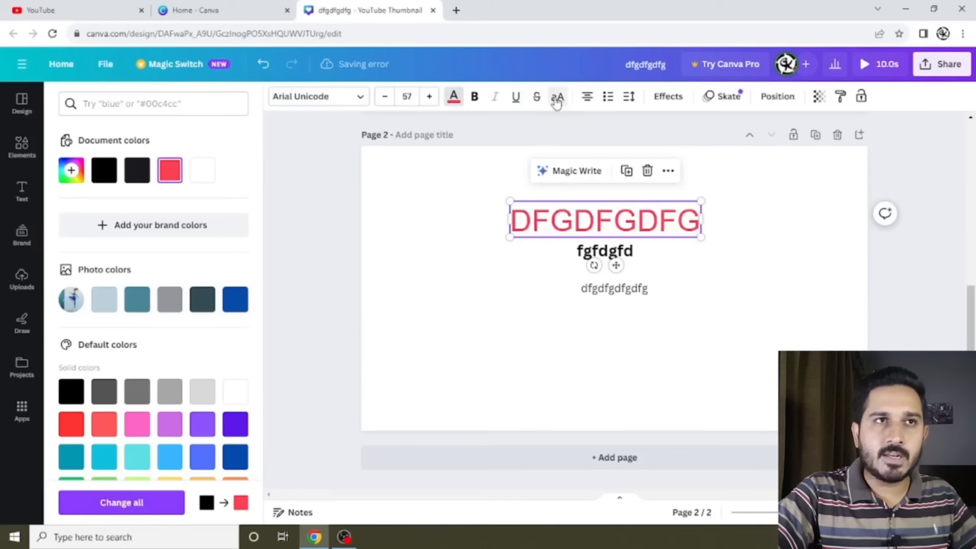
click(608, 97)
click(633, 100)
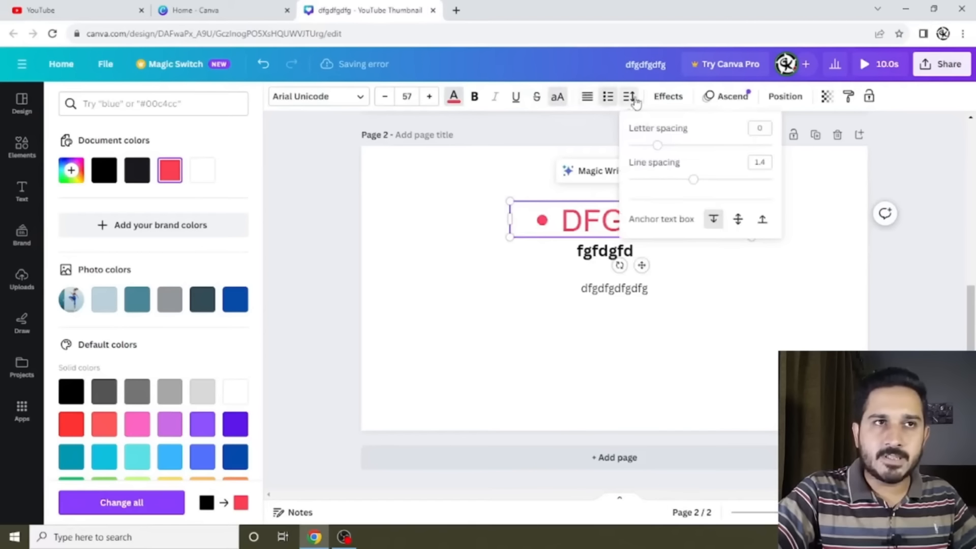
drag(663, 151, 684, 179)
- Apply the Splice text effect to the heading with a thickness of 100
click(680, 104)
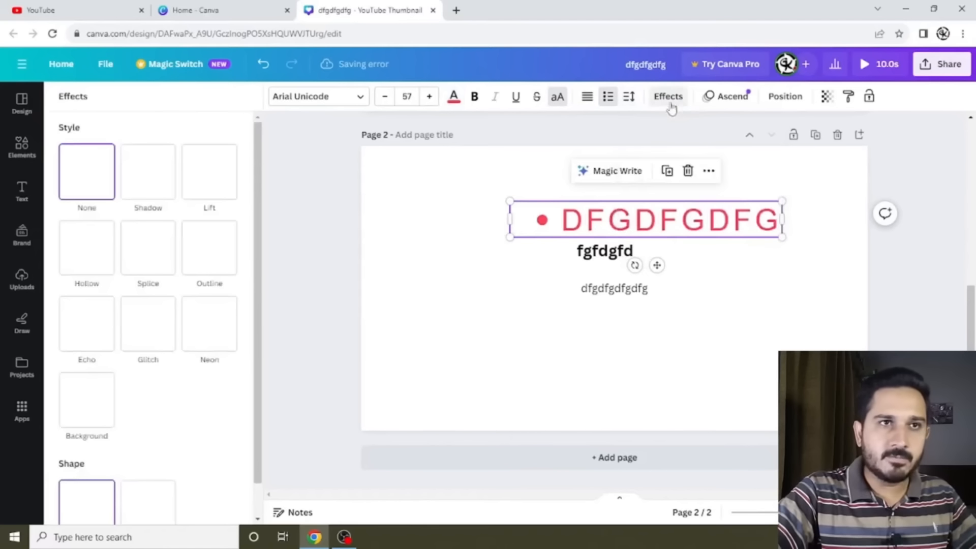
click(154, 265)
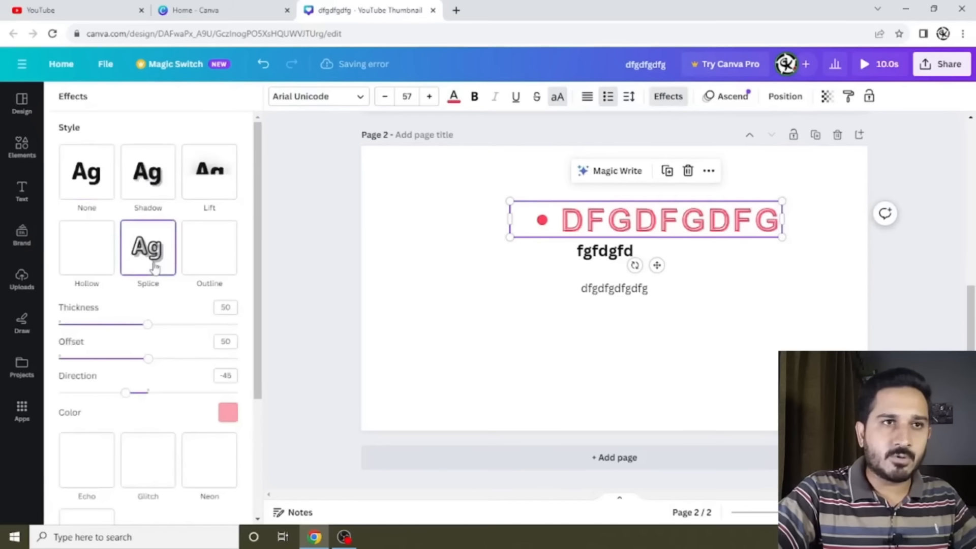
drag(148, 324, 305, 335)
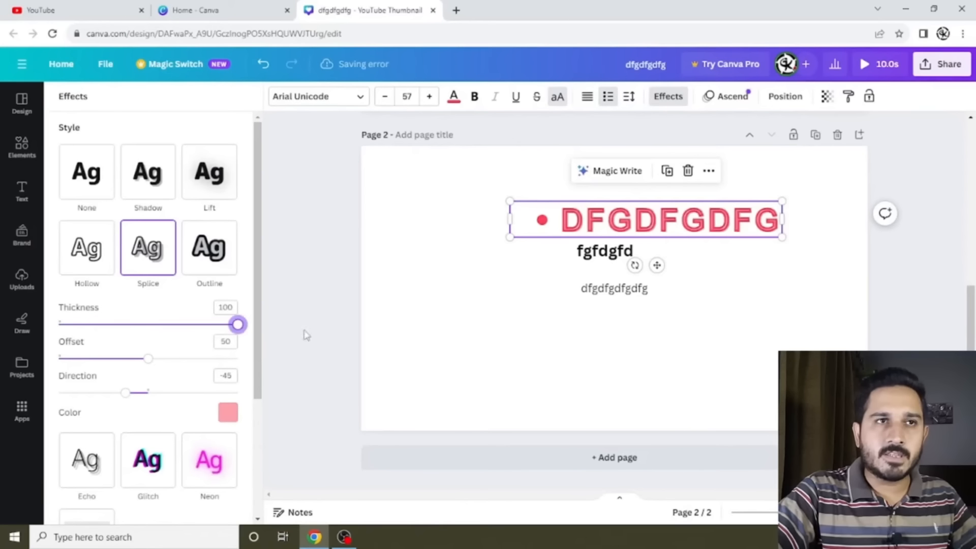
- Apply the Pan text animation to the heading and set its transparency value to 89
click(727, 96)
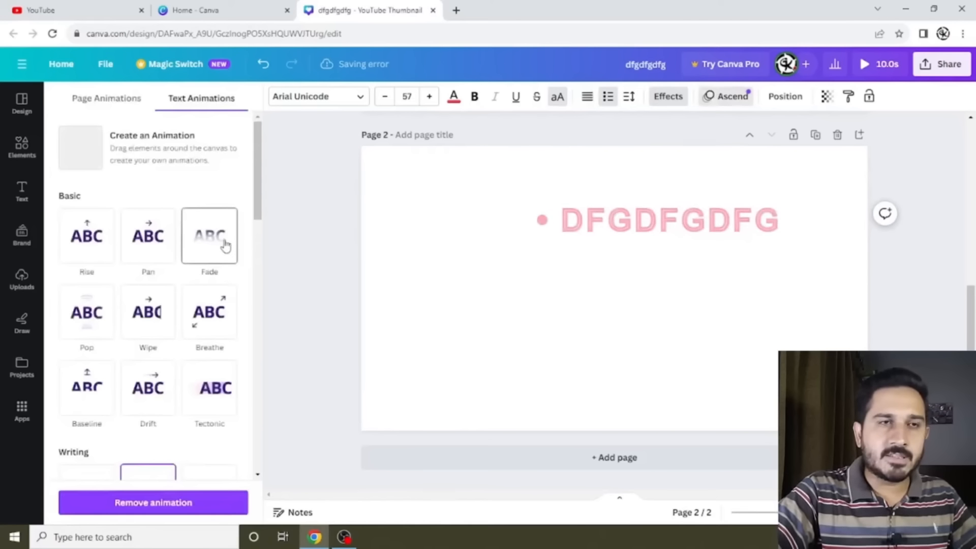
click(148, 235)
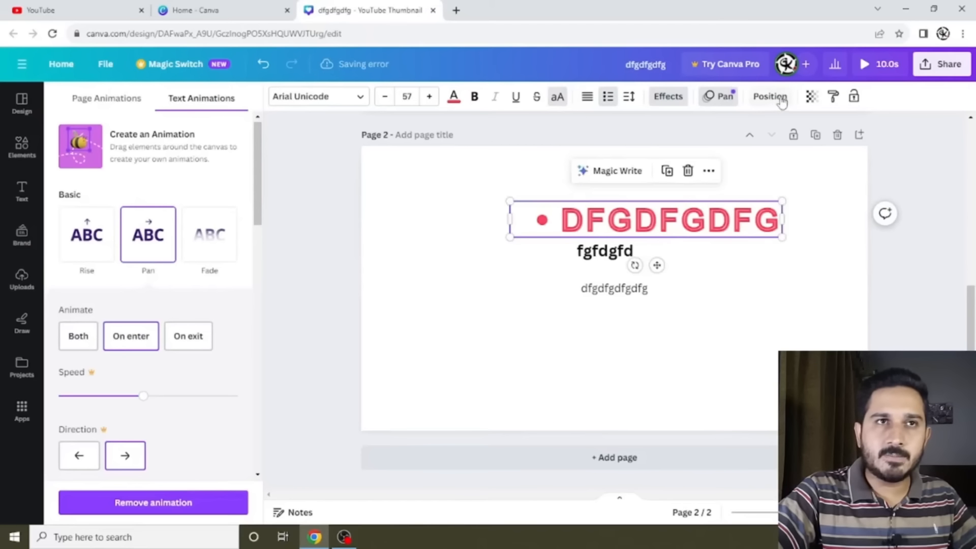
click(812, 97)
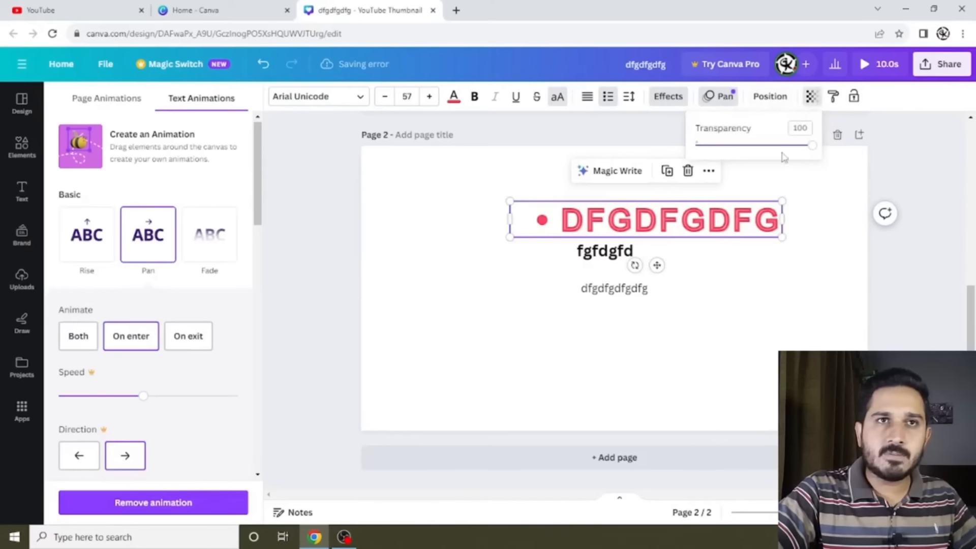
drag(752, 146, 800, 145)
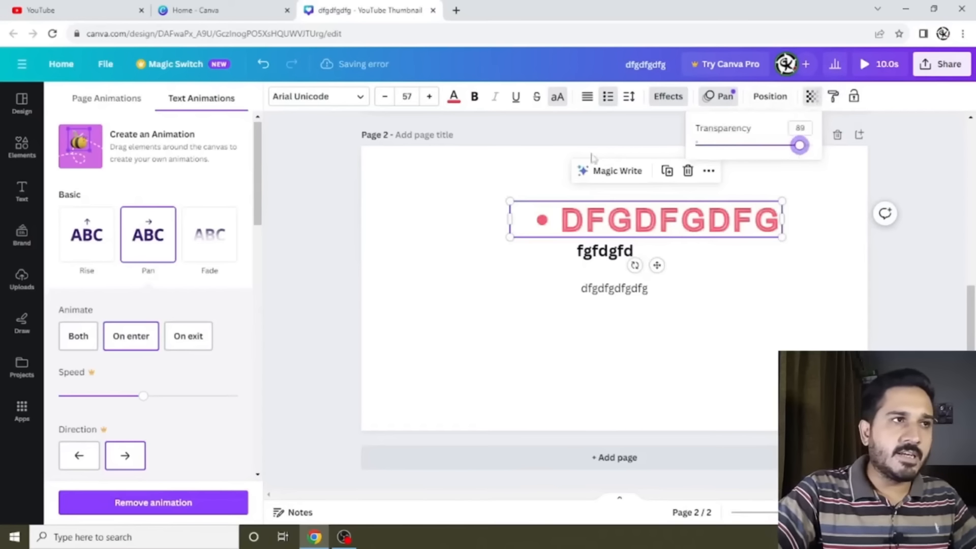
click(305, 159)
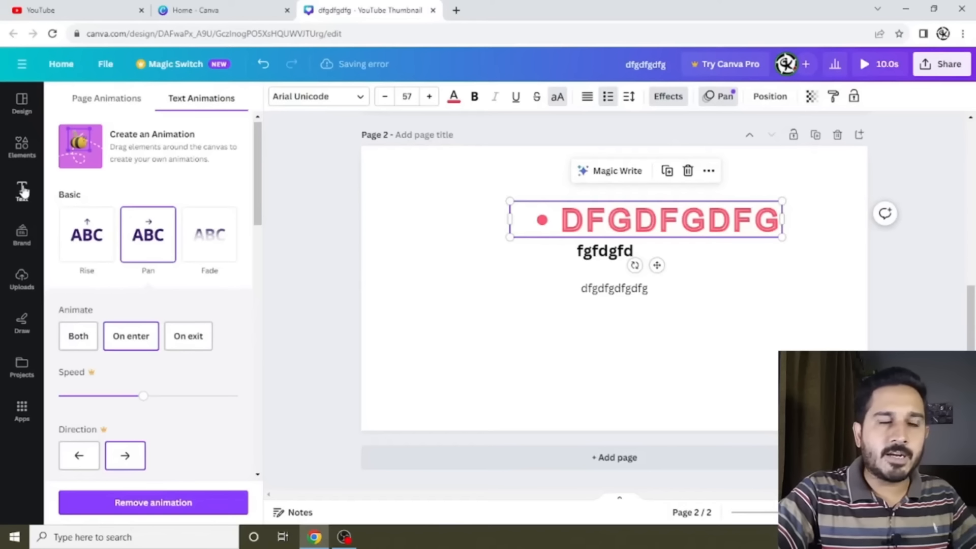
- Look at the brand kit section and browse through the uploaded images
click(20, 239)
click(19, 240)
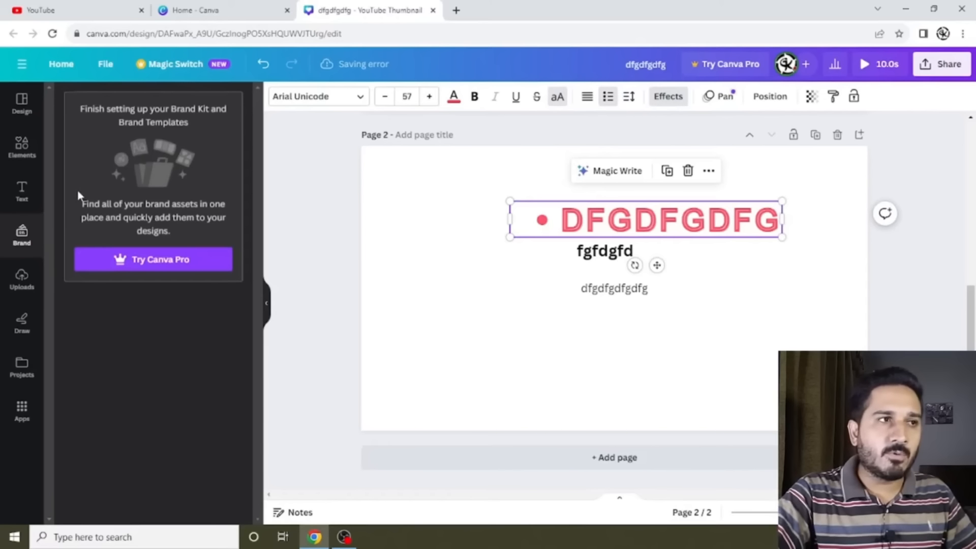
click(31, 280)
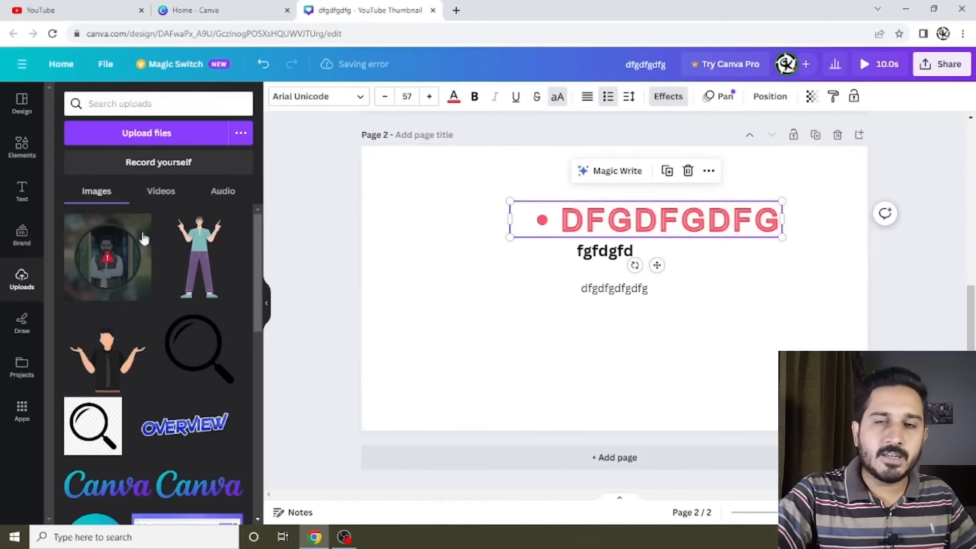
mouse_move(108, 300)
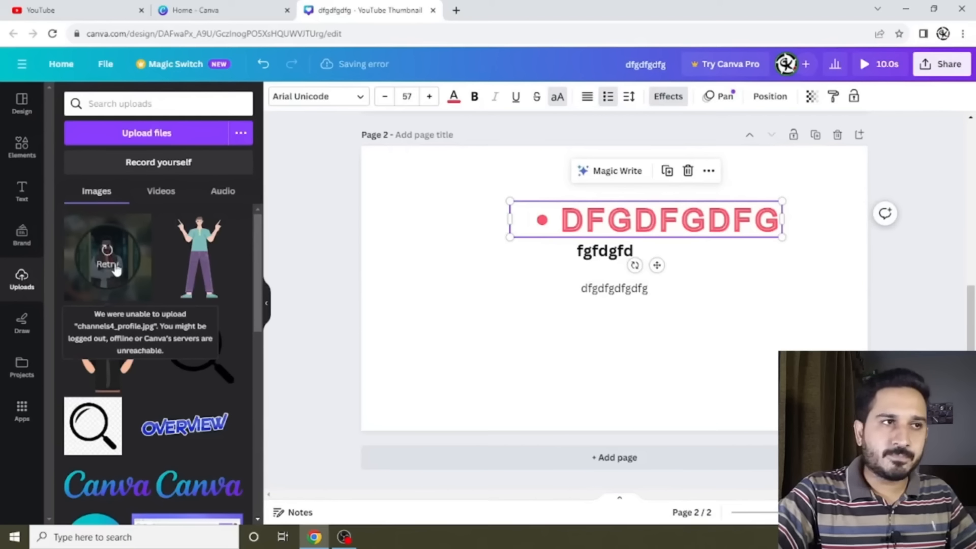
scroll(222, 258, down, 5)
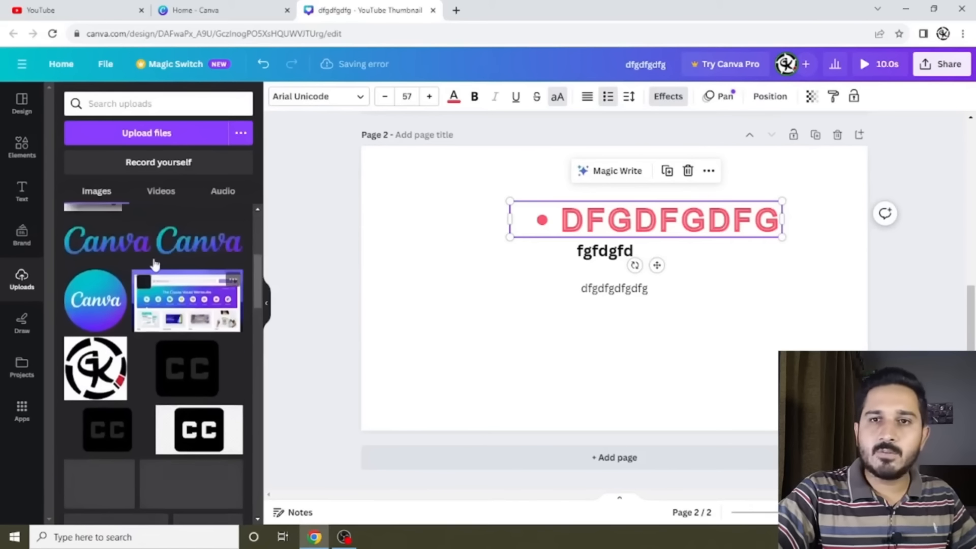
scroll(168, 330, down, 2)
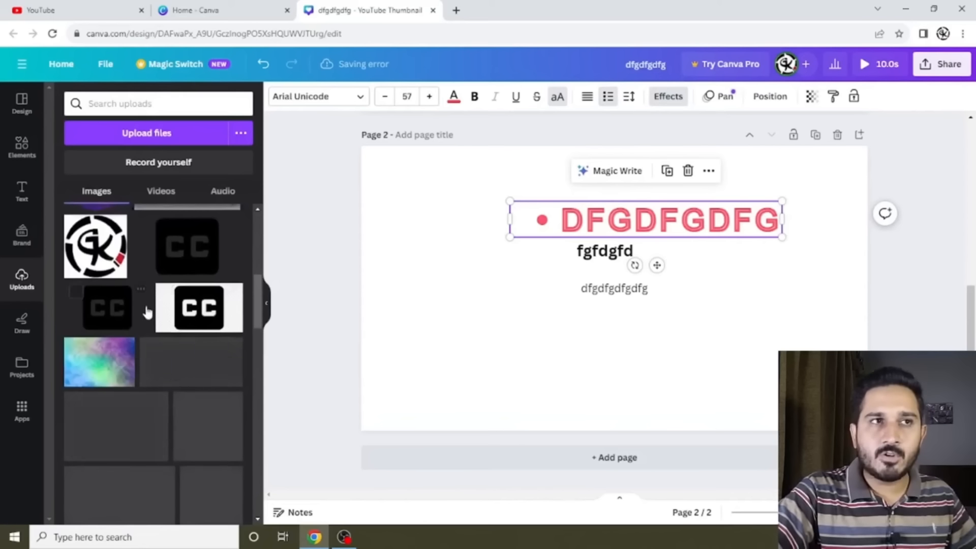
scroll(146, 308, down, 2)
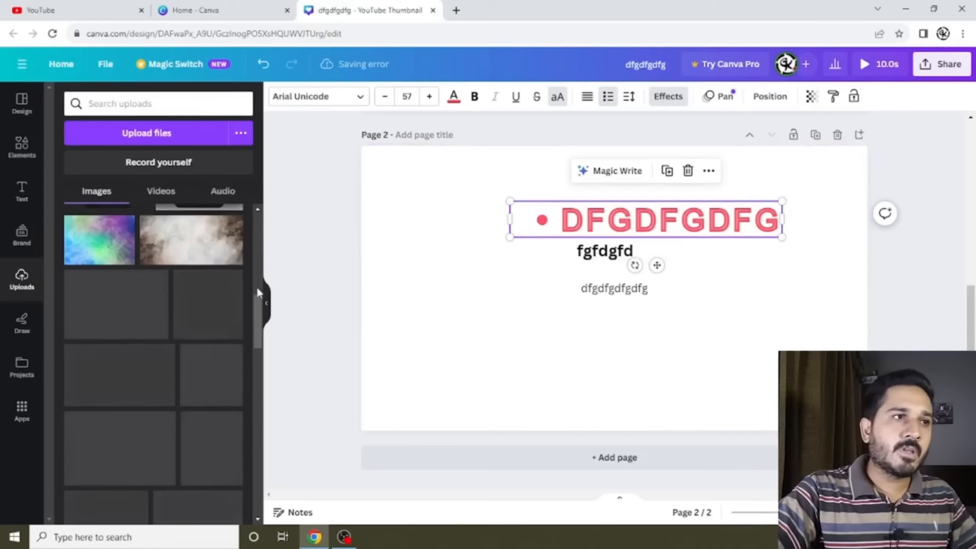
- Draw a looping blue pen line beside the text on page 2 and a red marker scribble below the body text
click(22, 325)
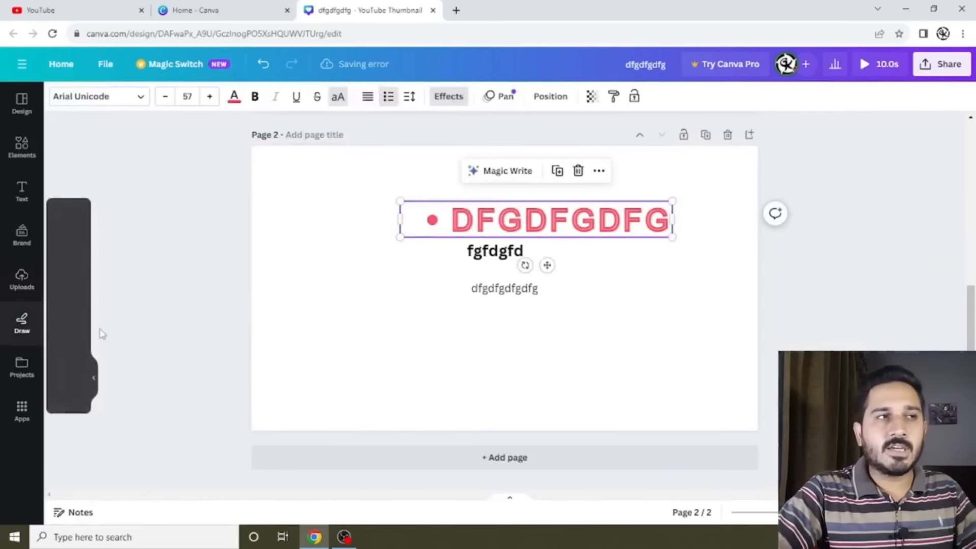
click(76, 220)
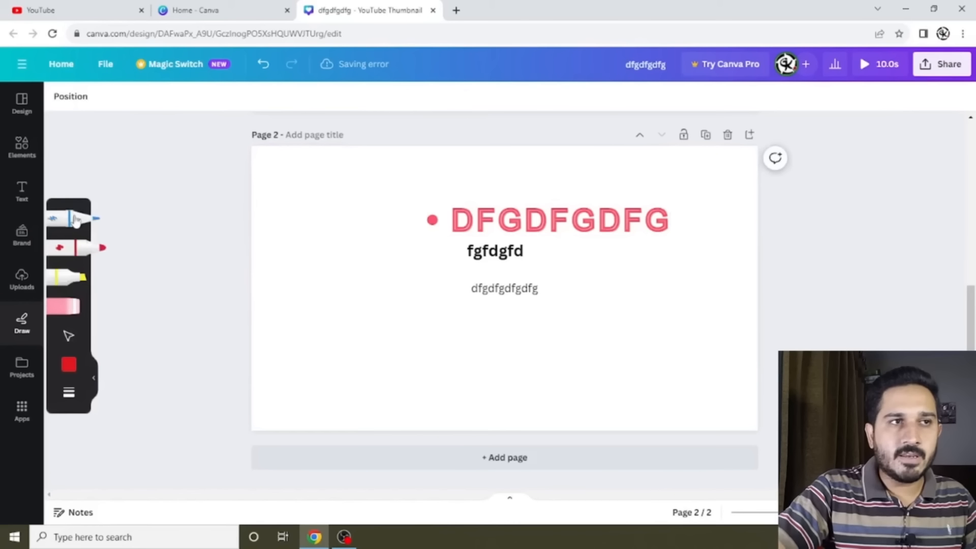
mouse_move(348, 221)
mouse_down()
mouse_move(449, 256)
mouse_move(362, 343)
mouse_move(380, 336)
mouse_up()
click(66, 248)
mouse_move(600, 351)
mouse_down()
mouse_move(578, 322)
mouse_move(457, 334)
mouse_up()
- Draw yellow highlighter strokes to the right of the body text and in the page's upper-right corner, then return to selection mode
click(66, 277)
drag(587, 276, 661, 340)
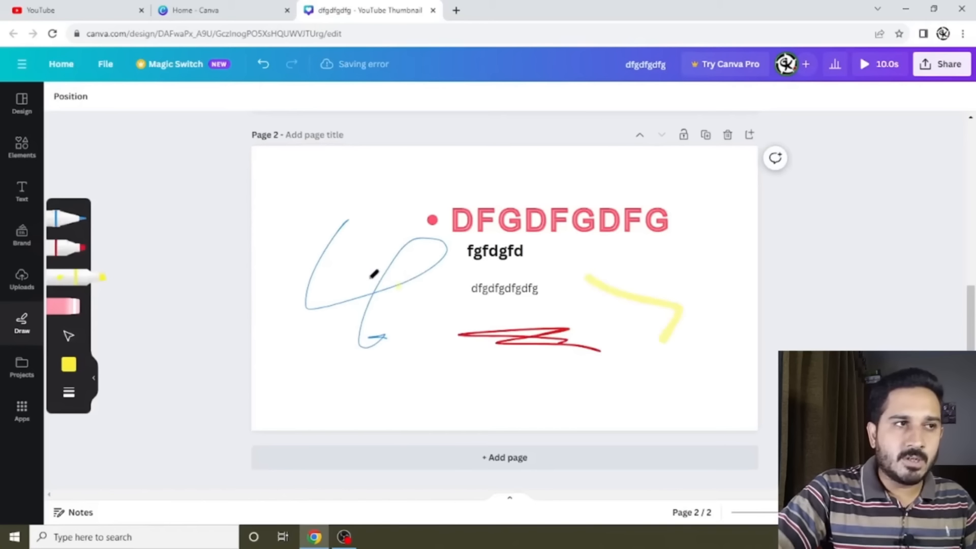
mouse_move(355, 274)
mouse_down()
mouse_move(409, 318)
mouse_move(724, 184)
mouse_move(701, 184)
mouse_up()
click(68, 336)
click(379, 302)
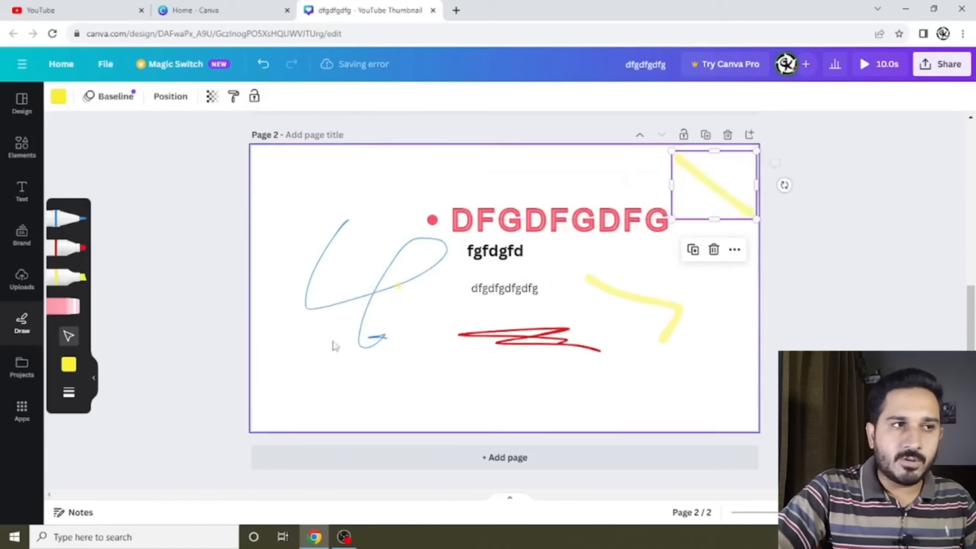
- Set the highlighter's weight to 23 and transparency value to 19, and draw faint strokes around the red scribble
click(69, 392)
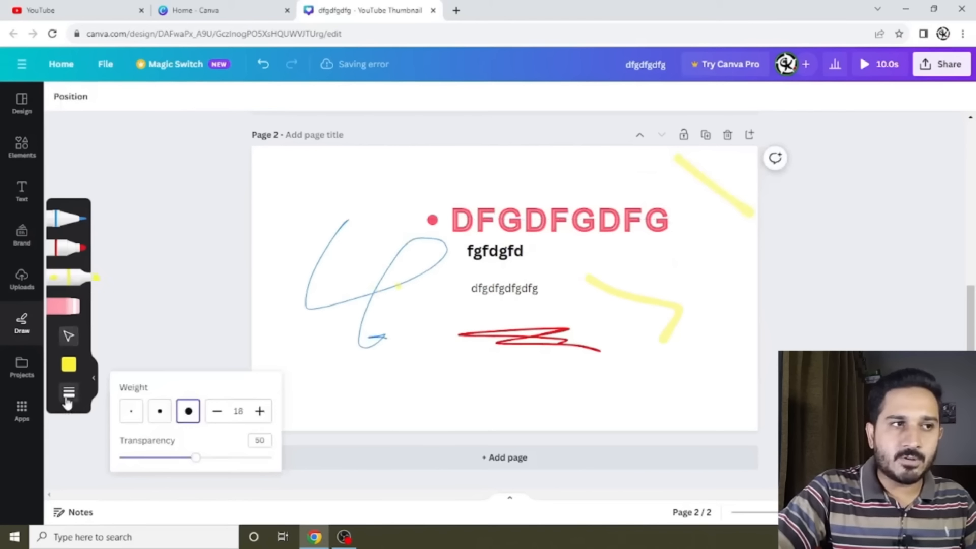
click(260, 411)
click(264, 416)
drag(196, 457, 148, 457)
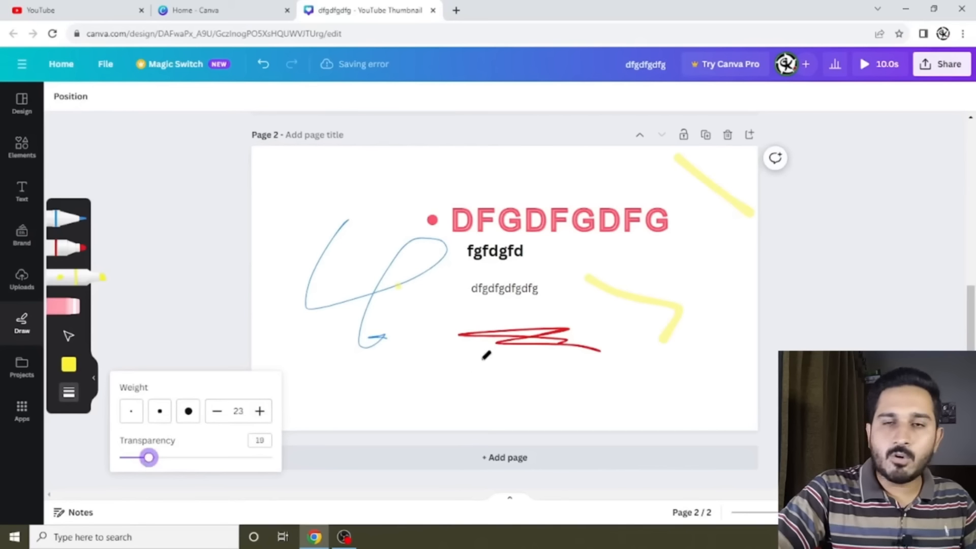
click(485, 355)
drag(499, 358, 526, 372)
drag(562, 300, 542, 320)
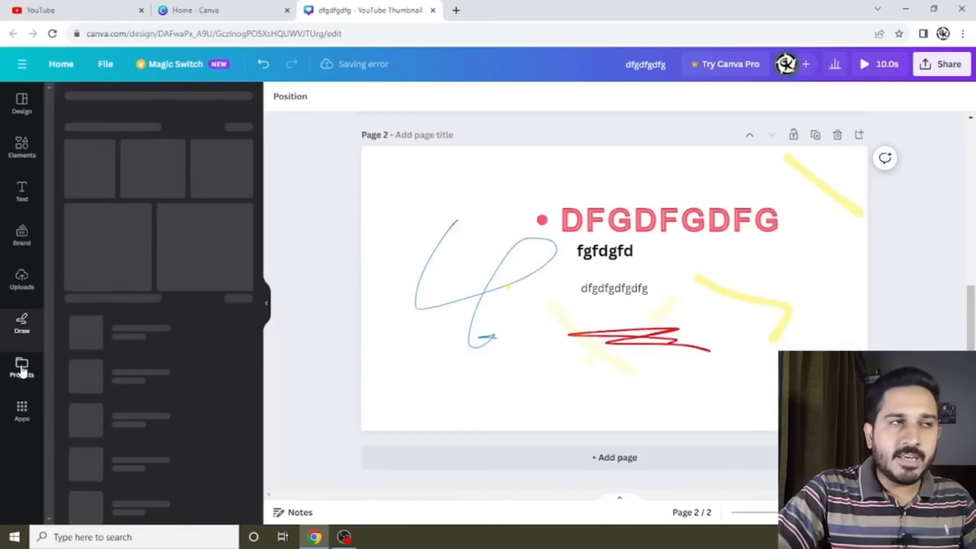
- Switch the project list to All projects and look through its designs, folders and images
click(22, 365)
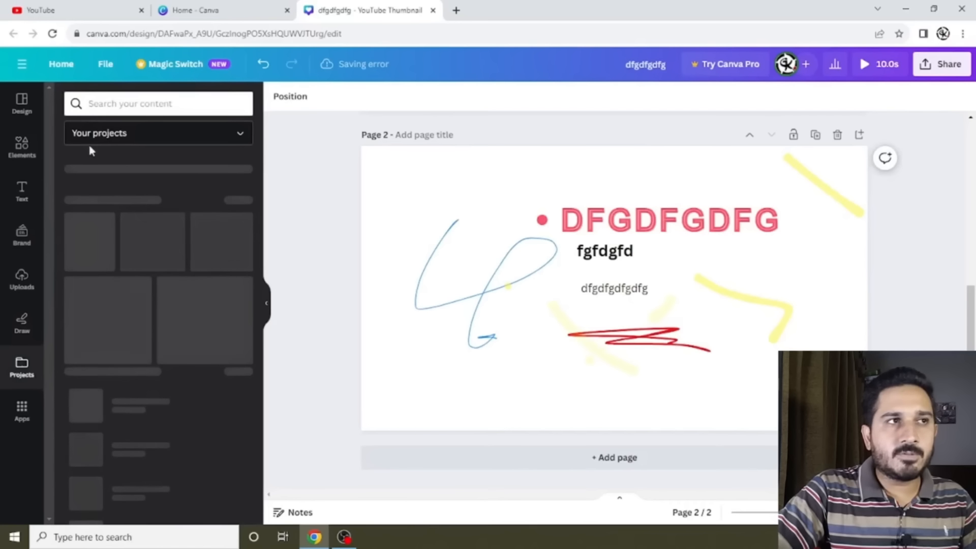
click(149, 135)
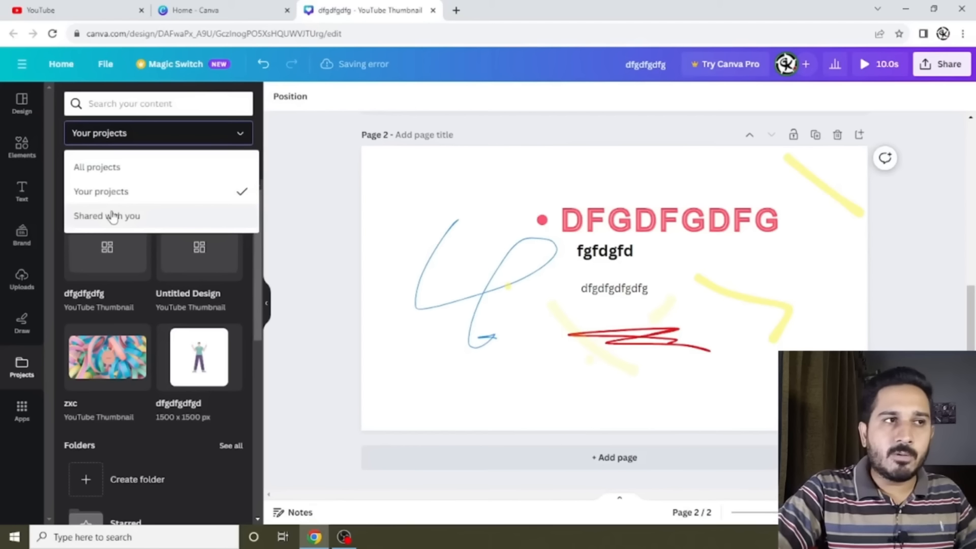
click(118, 168)
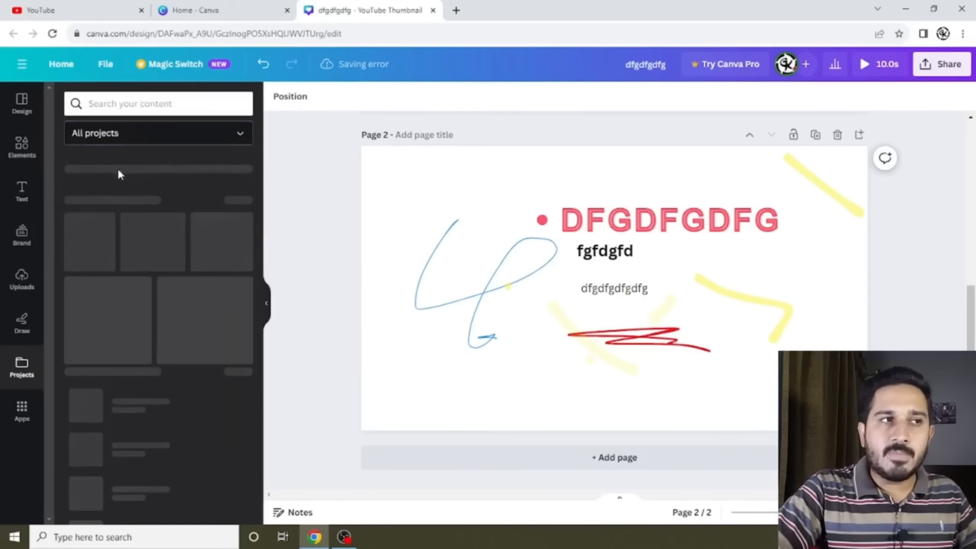
scroll(185, 246, down, 8)
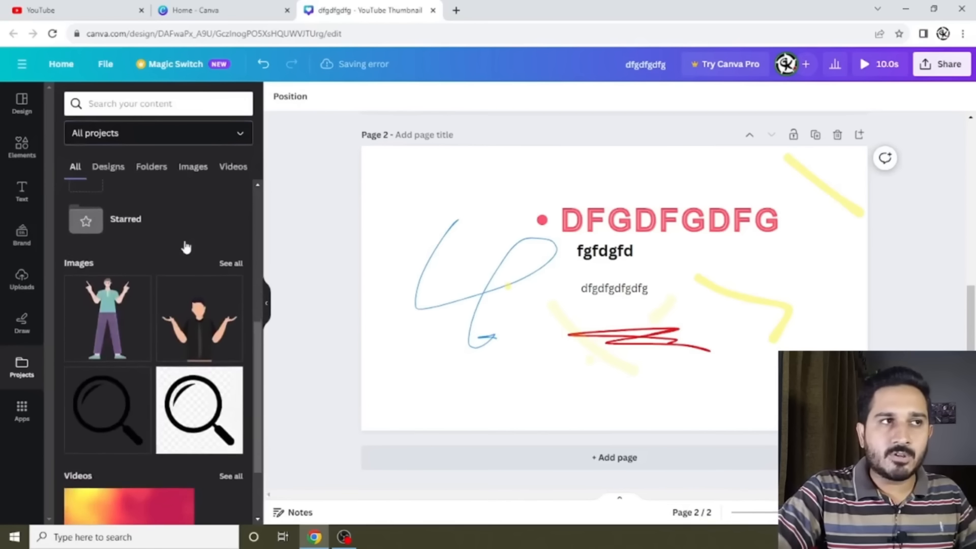
scroll(186, 247, up, 8)
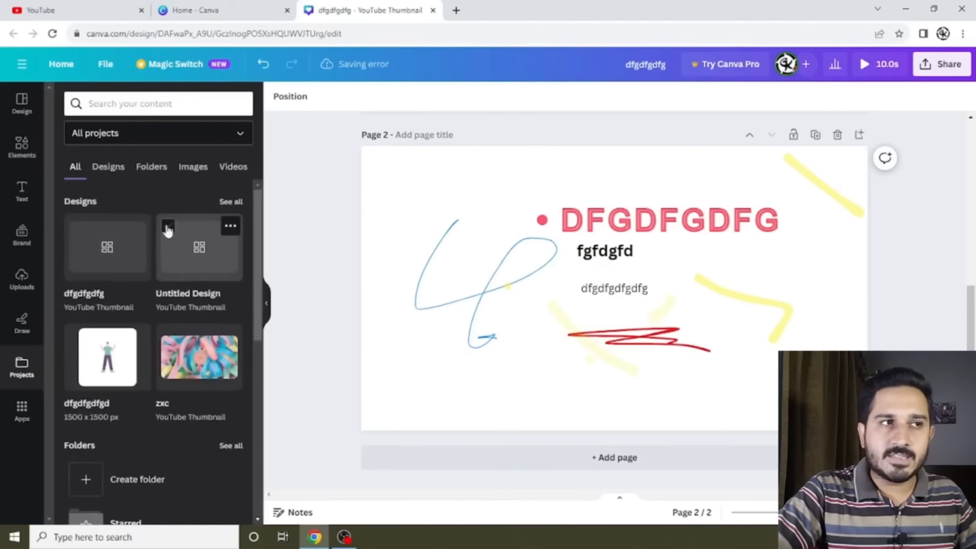
- Look through the Designs, Folders, Images and Videos categories of all projects
click(120, 175)
scroll(152, 313, down, 6)
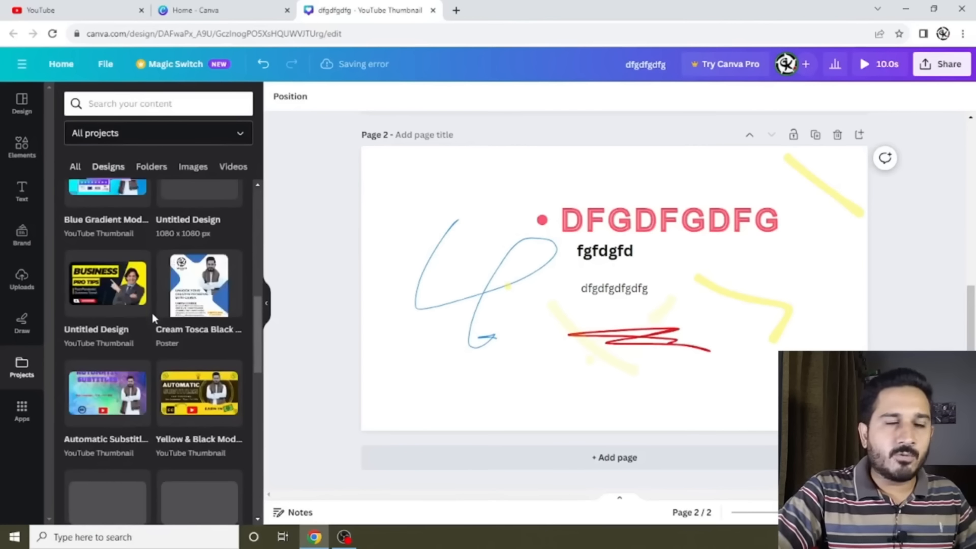
scroll(151, 314, up, 6)
click(148, 173)
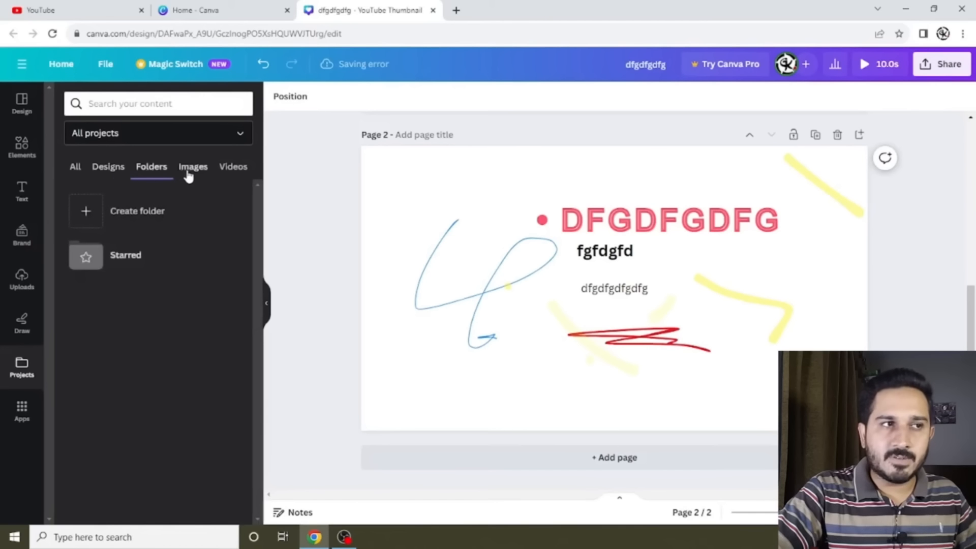
click(188, 175)
scroll(183, 244, down, 5)
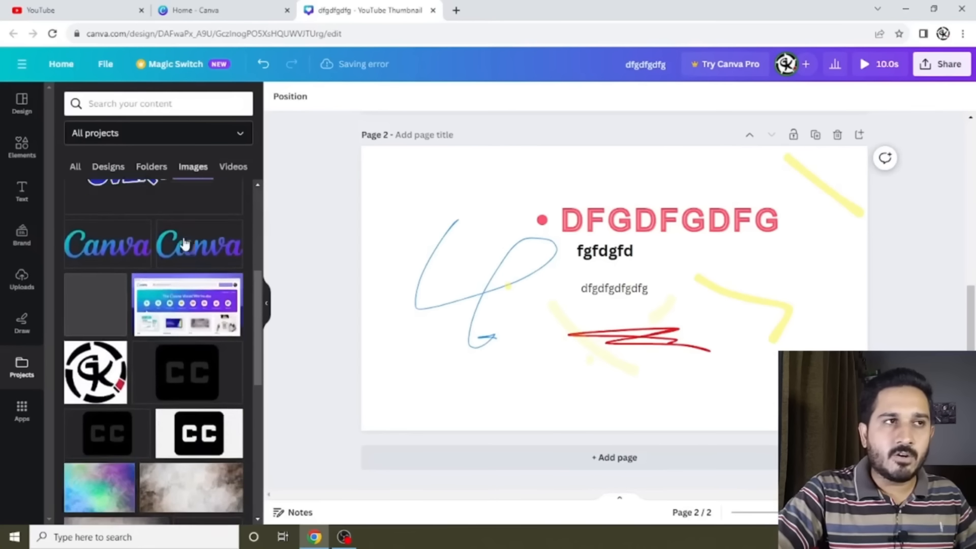
scroll(185, 244, up, 5)
click(233, 170)
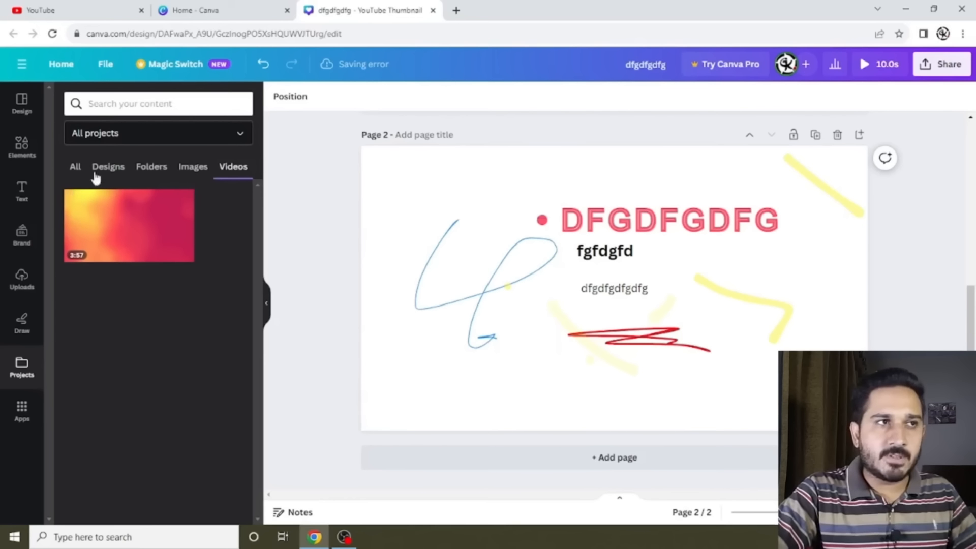
- Insert the standing man in the teal shirt from the project images onto page 2 and delete the extra small copy
click(192, 168)
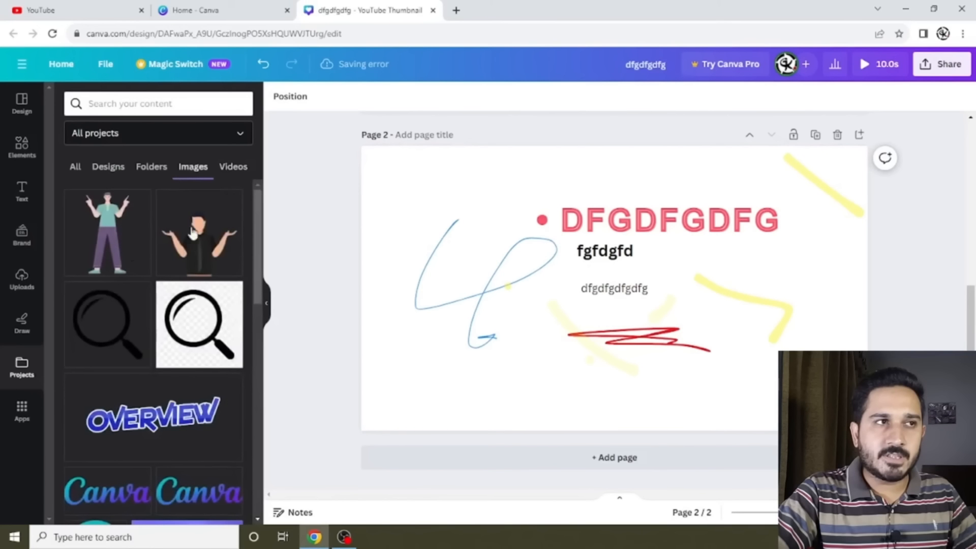
click(384, 271)
click(129, 249)
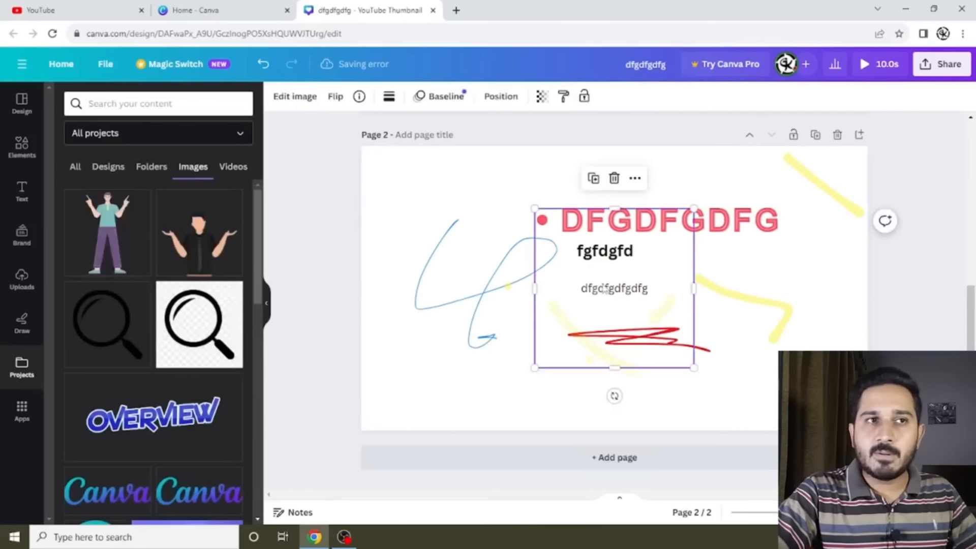
drag(605, 318, 414, 287)
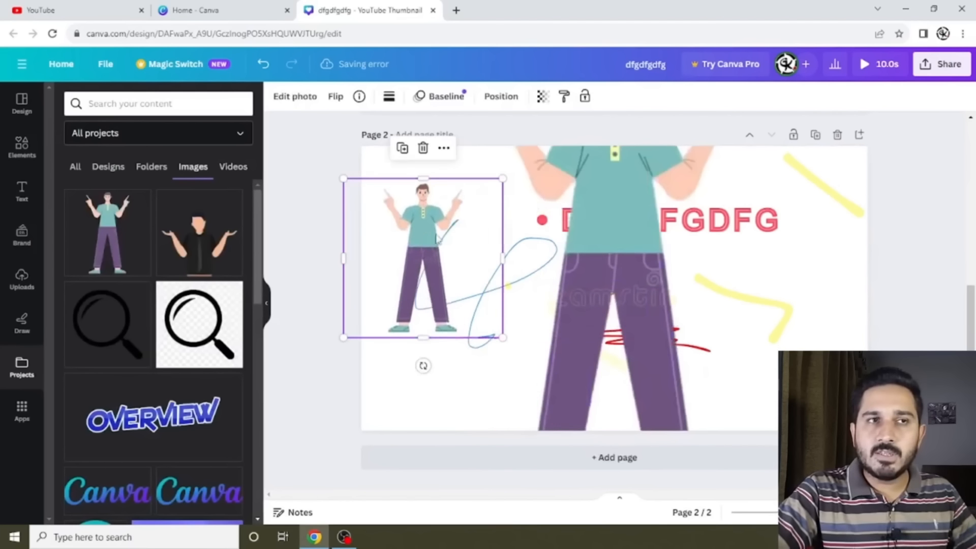
click(423, 148)
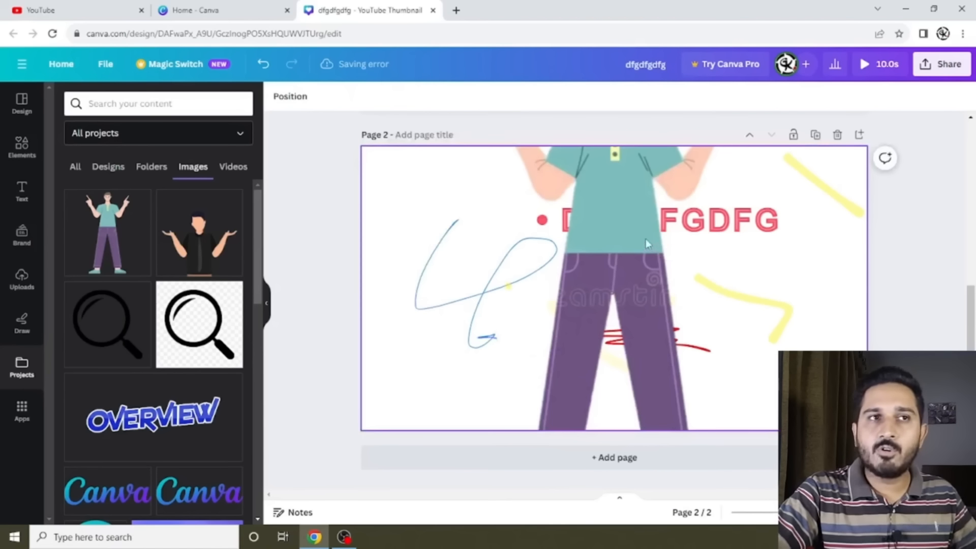
- Shrink the large standing man image and place it over the right end of the heading on page 2
drag(645, 241, 585, 349)
click(605, 195)
drag(608, 205, 603, 332)
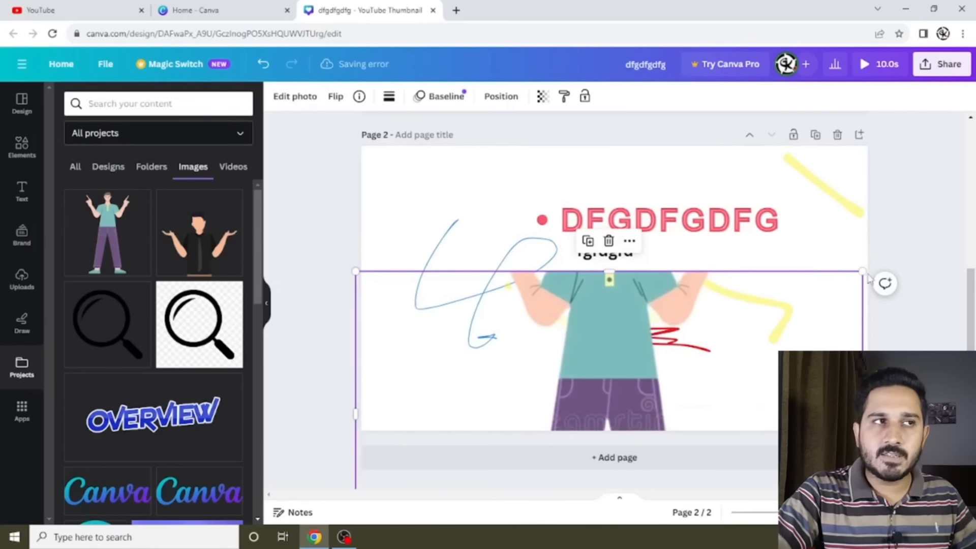
drag(784, 315, 619, 409)
drag(495, 421, 779, 197)
- Insert the shrugging man in the black shirt and place him over the blue pen line left of the text
click(179, 259)
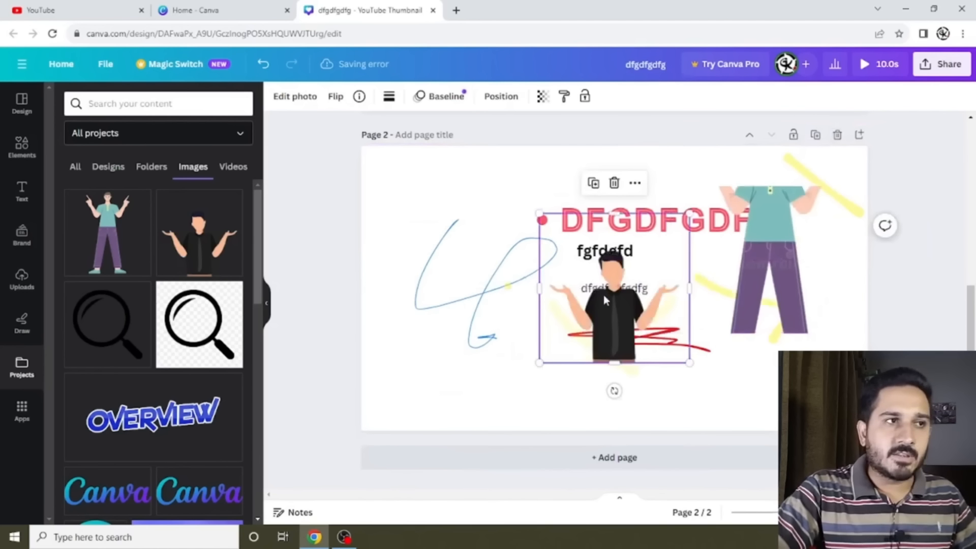
drag(602, 295, 511, 274)
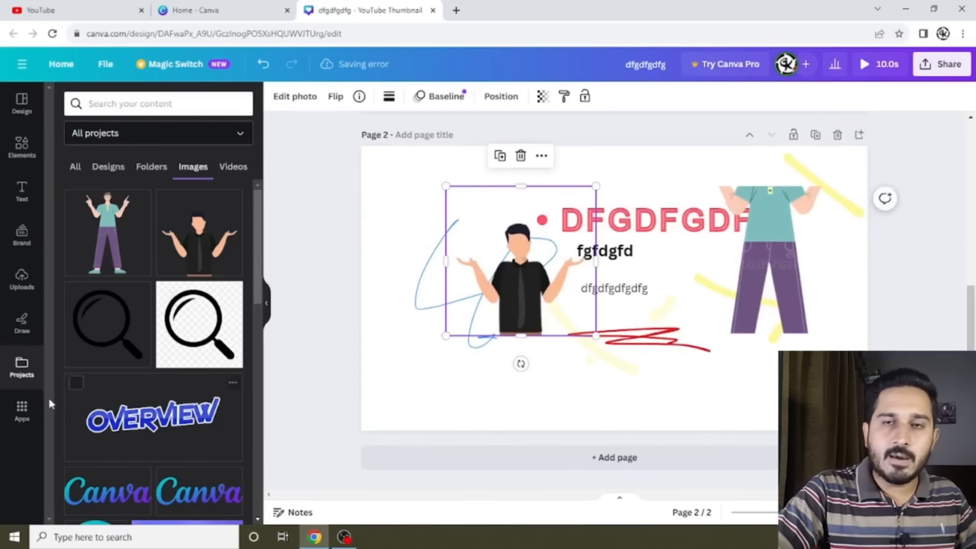
- Look through the Canva and AI-powered apps under Discover, and open the Background app to browse its backgrounds
click(22, 411)
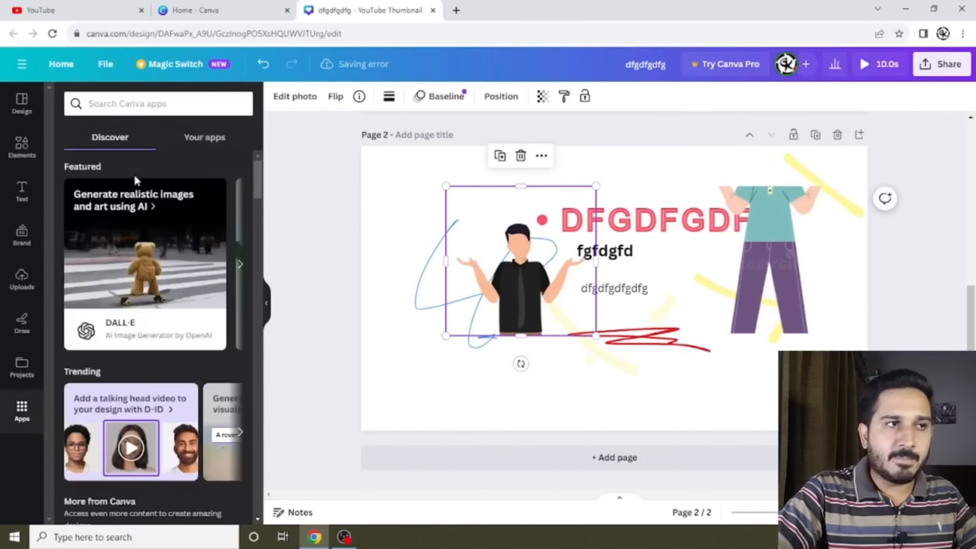
scroll(178, 244, down, 3)
scroll(147, 292, down, 5)
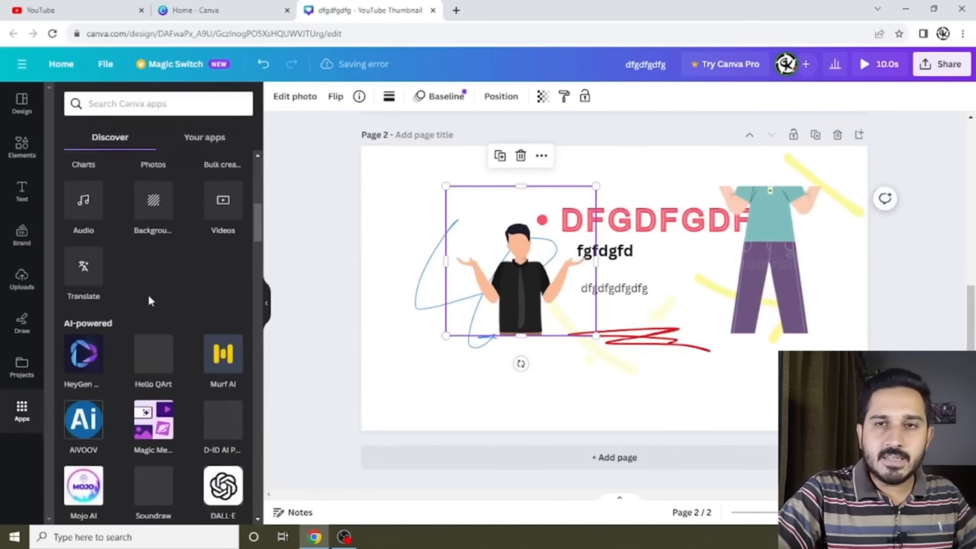
scroll(112, 289, up, 4)
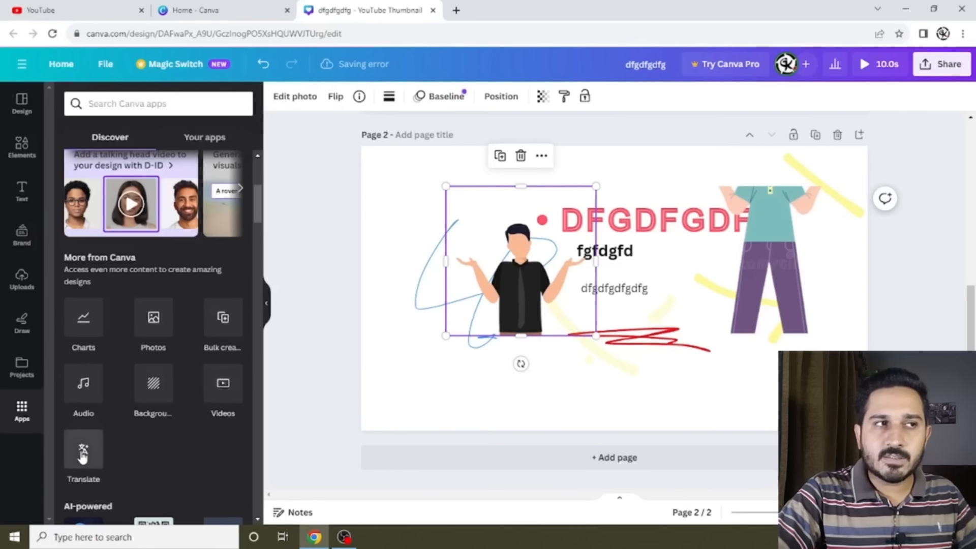
scroll(83, 456, down, 2)
scroll(88, 389, up, 2)
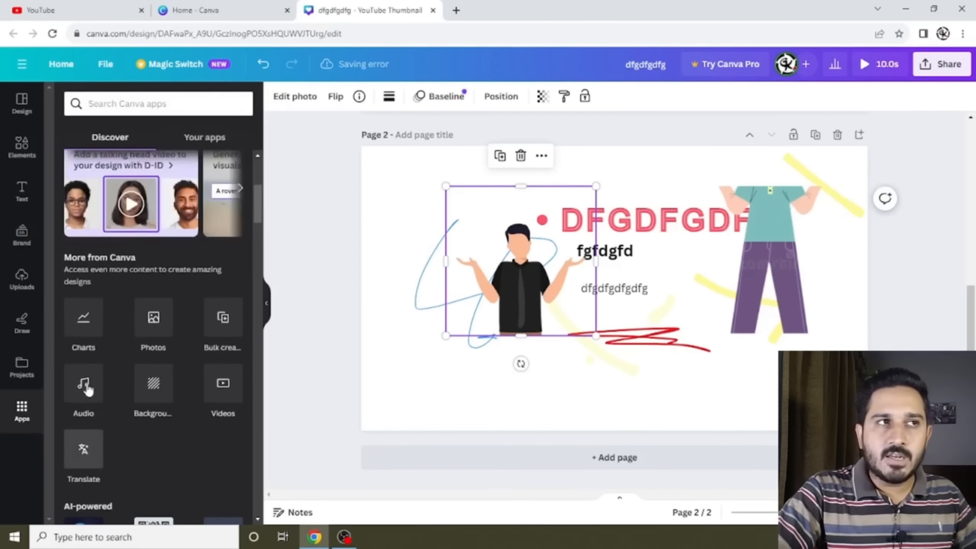
click(156, 395)
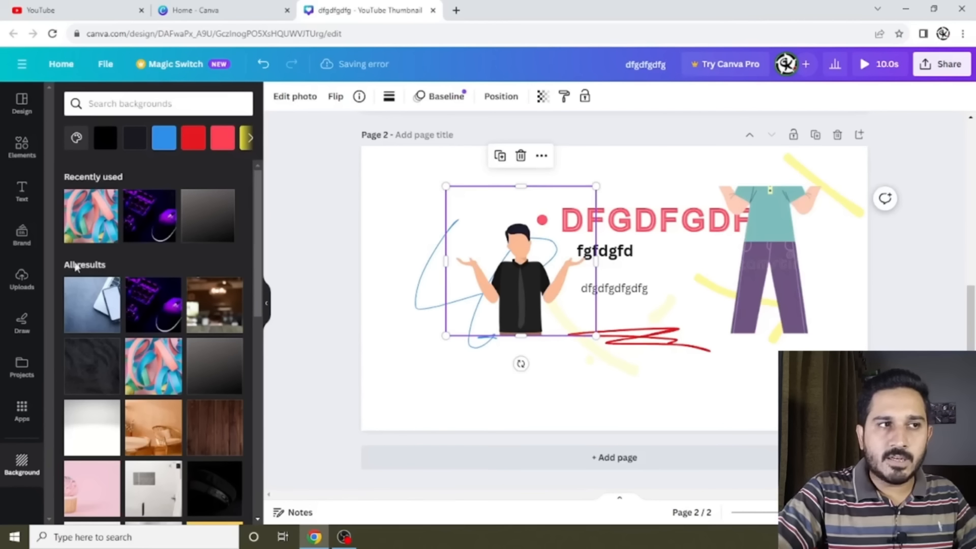
scroll(76, 261, down, 3)
scroll(159, 254, up, 3)
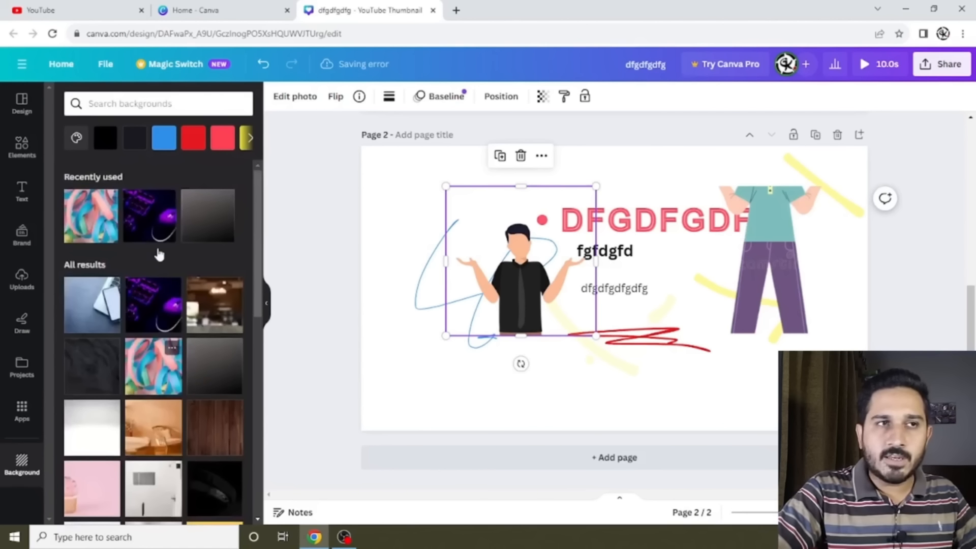
- Apply the dark wood plank background to page 2 and replace it with the purple neon keyboard background
click(216, 423)
click(226, 411)
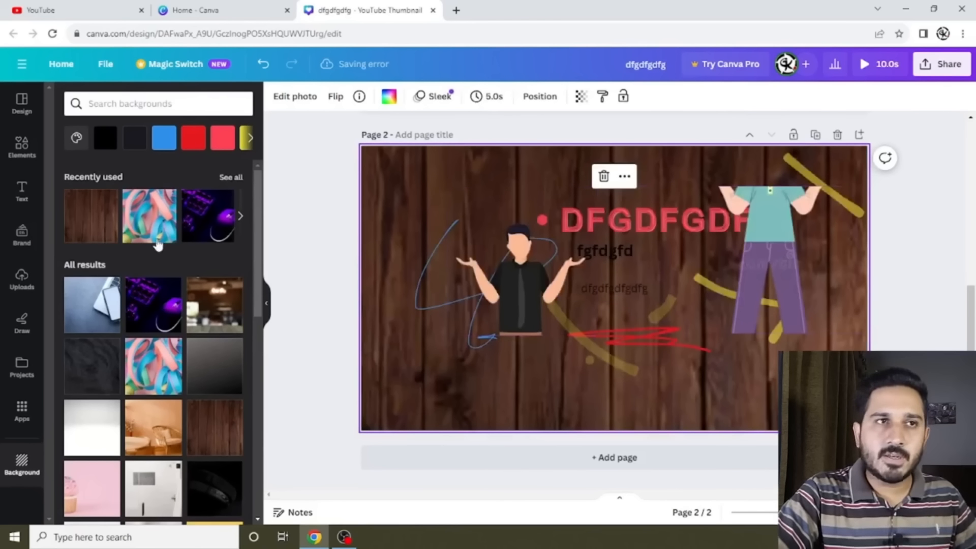
click(209, 220)
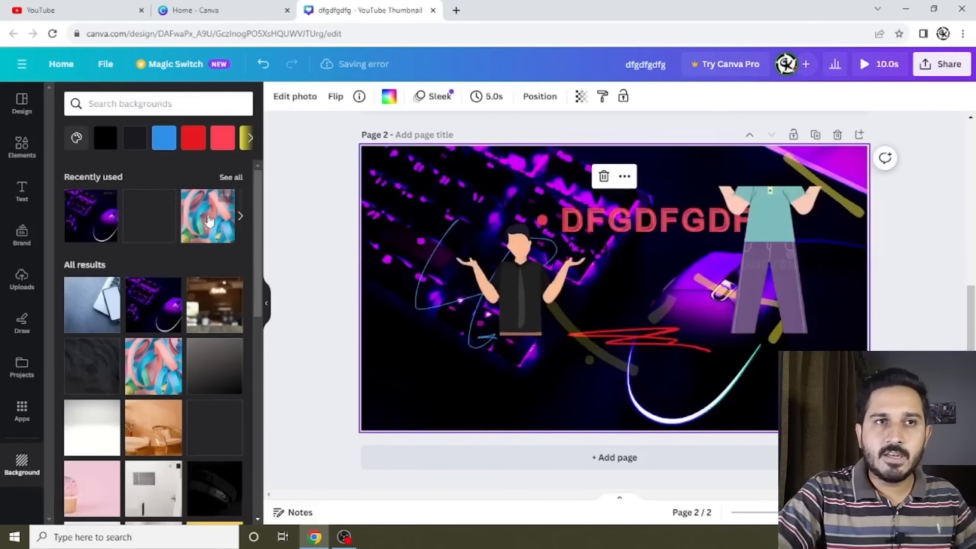
- Move the standing man image lower and closer to the body text, and try coral before setting page 2's background to solid red
click(688, 346)
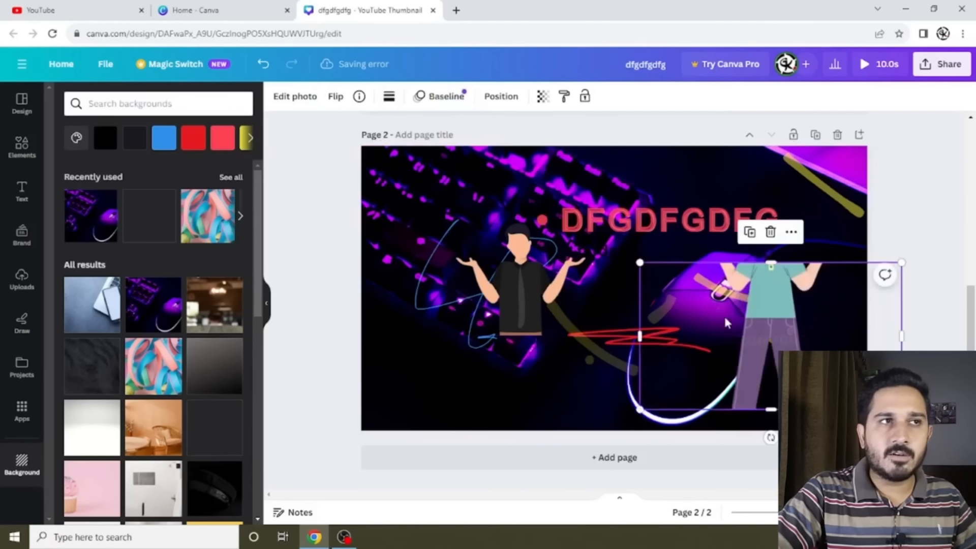
drag(688, 345, 641, 316)
click(226, 143)
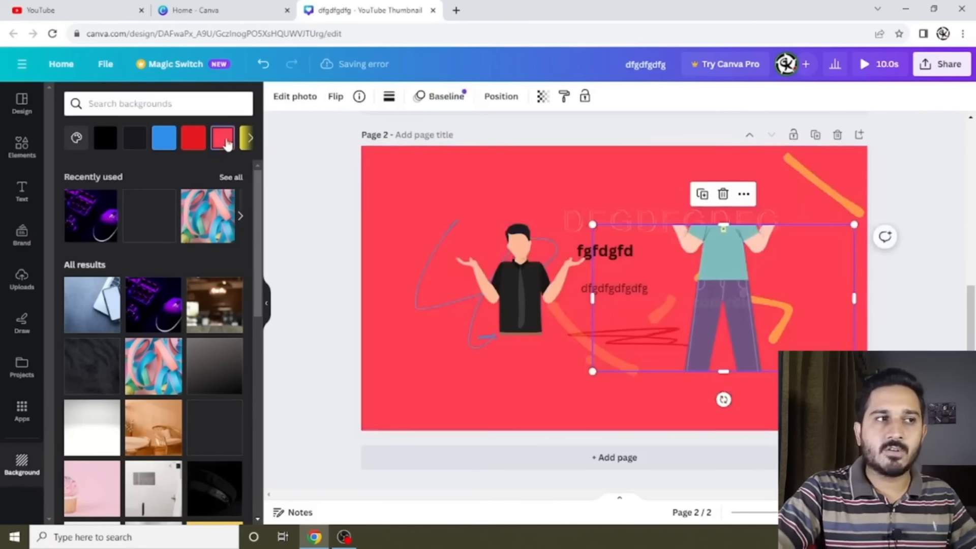
click(192, 142)
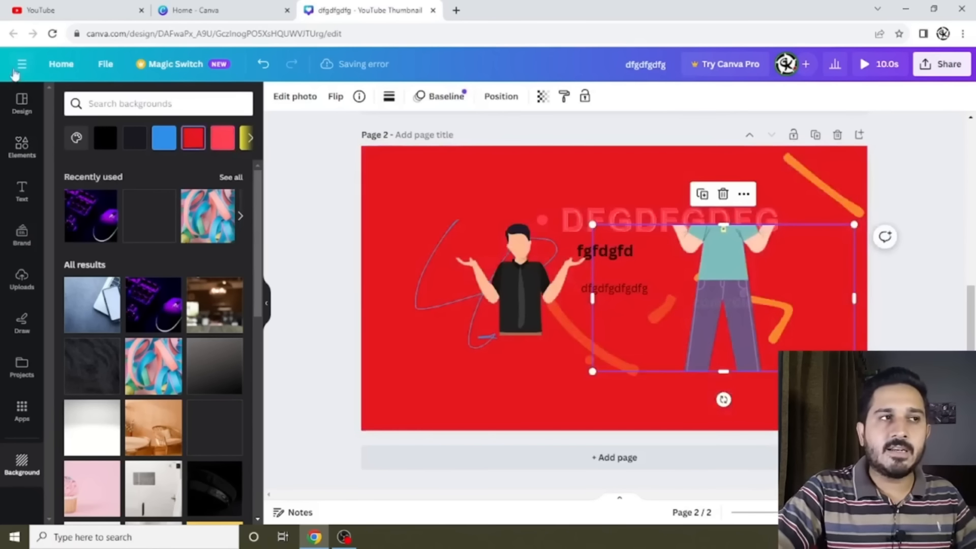